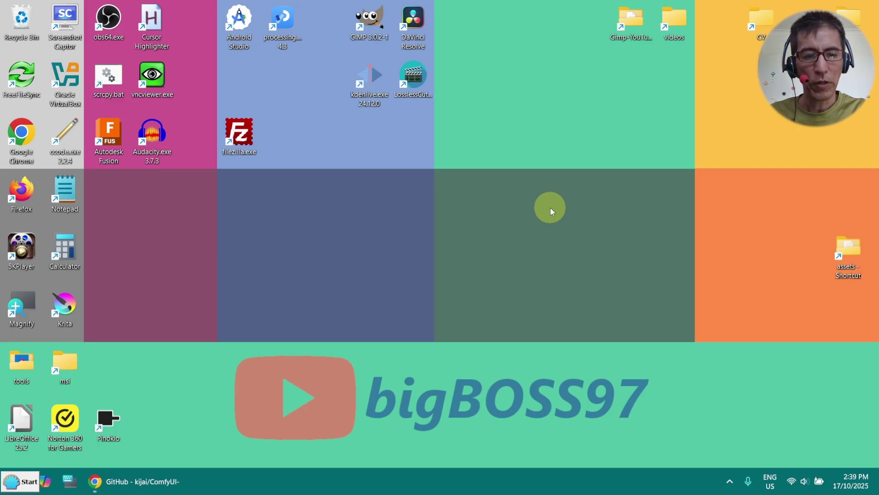
# In the GitHub README, select the instruction about cloning into custom_nodes.
pyautogui.click(157, 479)
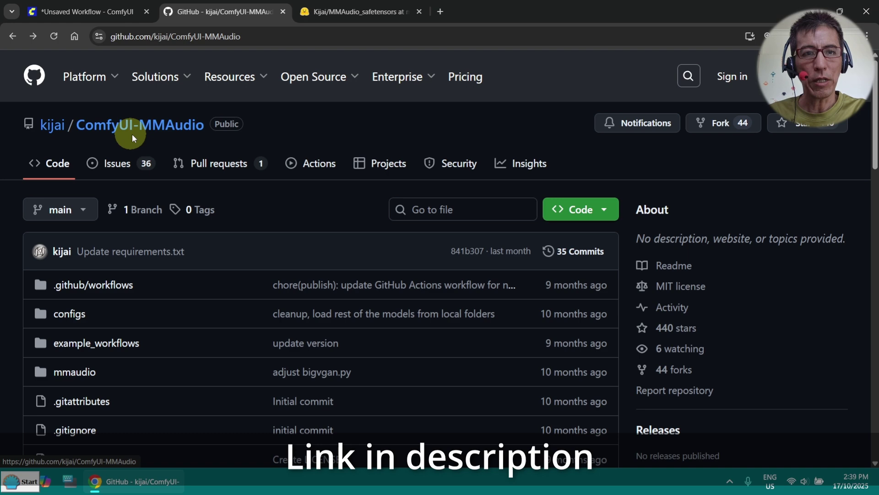
pyautogui.scroll(-15, 179, 177)
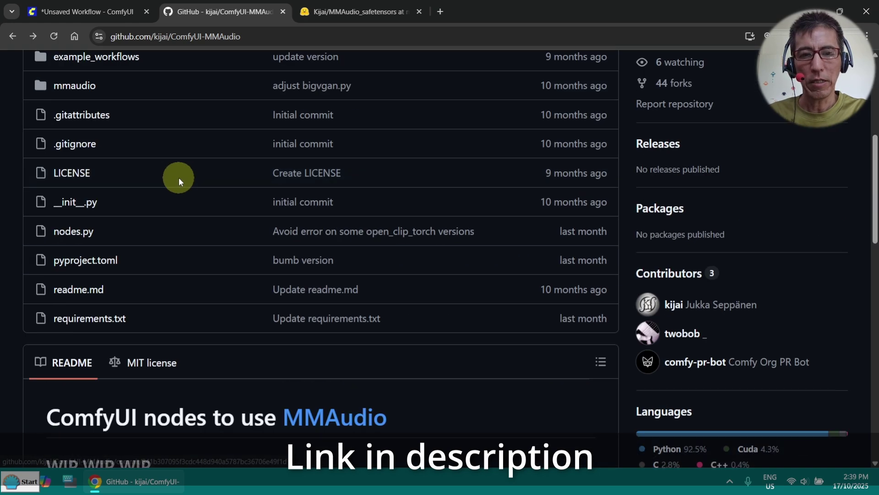
pyautogui.scroll(-5, 183, 178)
pyautogui.scroll(2, 183, 179)
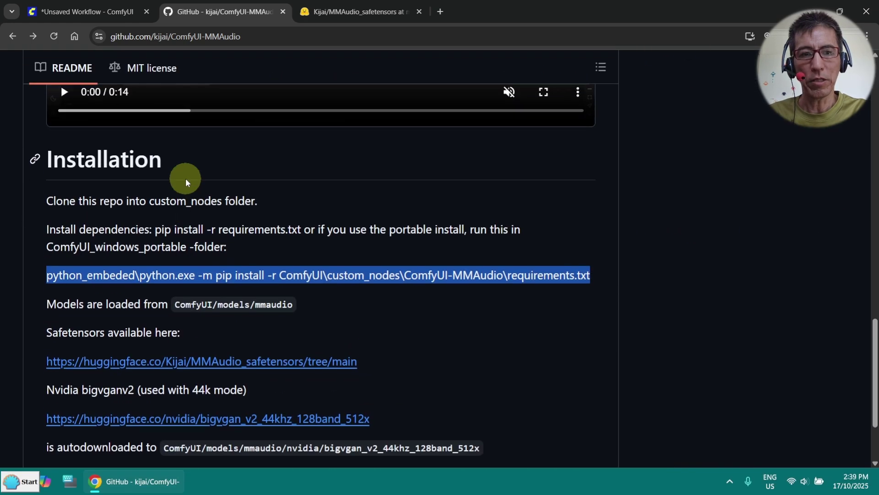
pyautogui.click(187, 180)
pyautogui.tripleClick(60, 205)
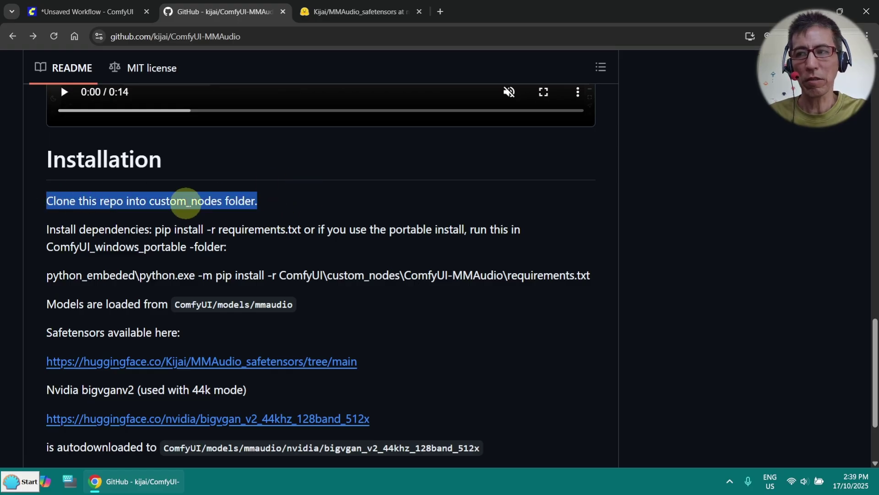
pyautogui.click(382, 190)
# Copy the ComfyUI-MMAudio repository's HTTPS clone URL from the Code menu.
pyautogui.scroll(2, 383, 188)
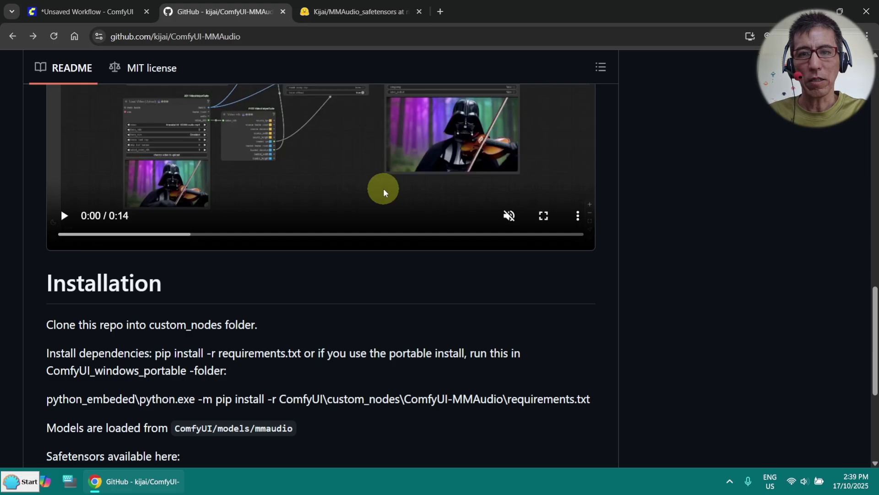
pyautogui.scroll(10, 385, 188)
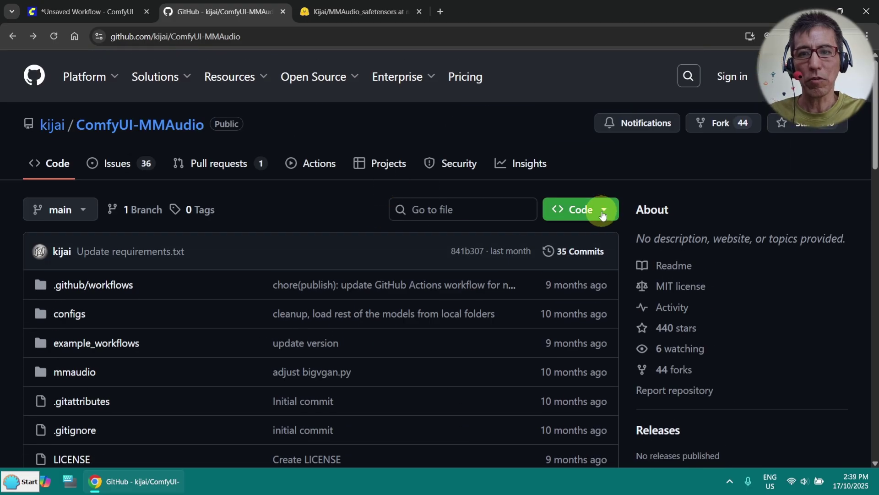
pyautogui.click(603, 213)
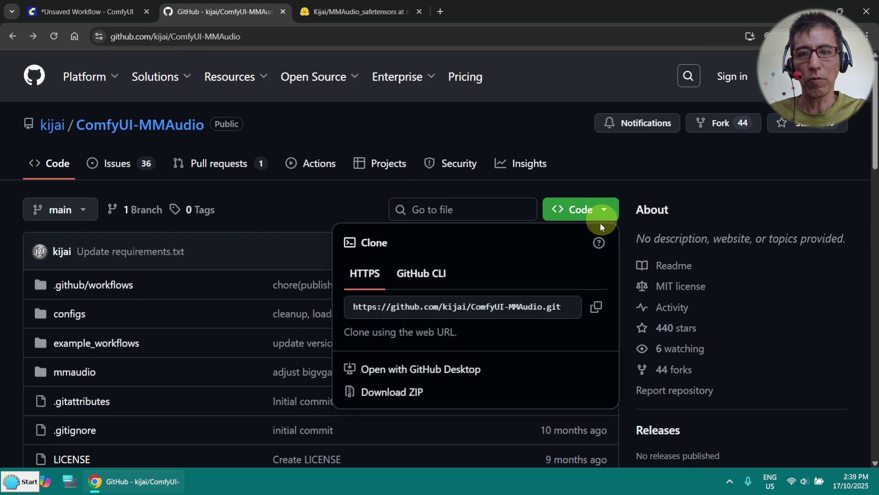
pyautogui.click(591, 306)
pyautogui.click(595, 164)
# Select the python_embeded pip install requirements command and review the ComfyUI/models/mmaudio folder note.
pyautogui.scroll(-15, 418, 289)
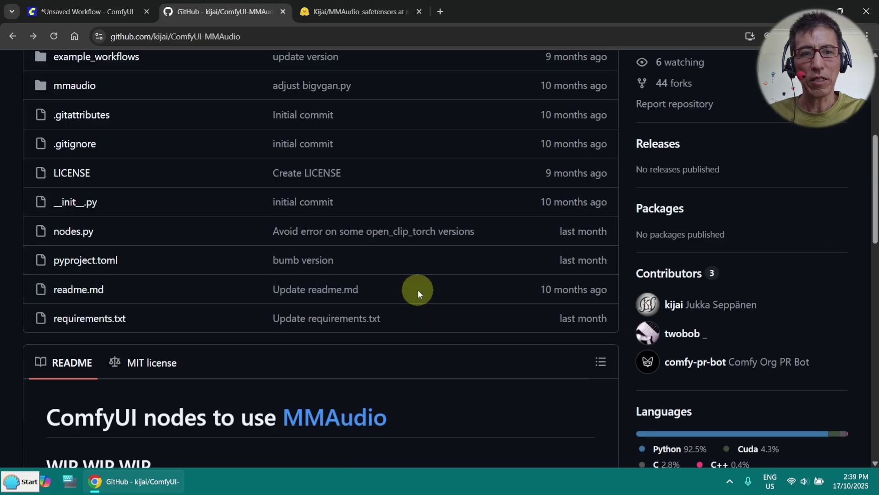
pyautogui.scroll(-2, 419, 290)
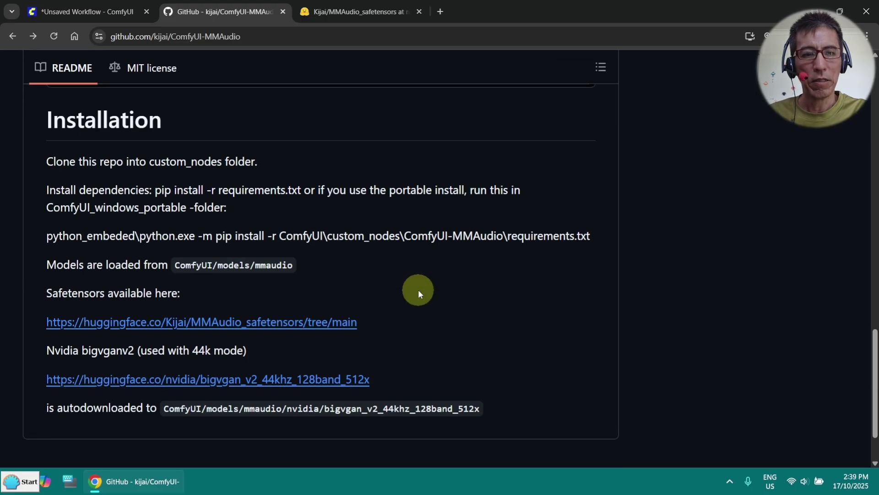
pyautogui.doubleClick(104, 207)
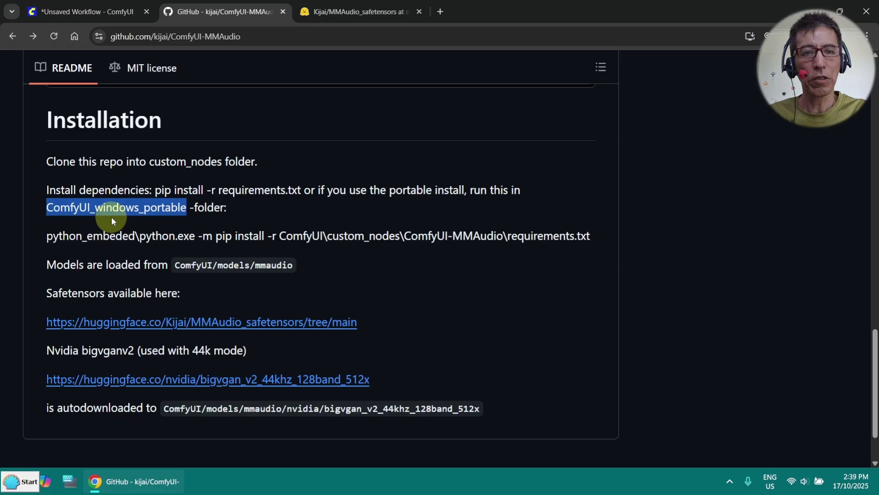
pyautogui.click(46, 236)
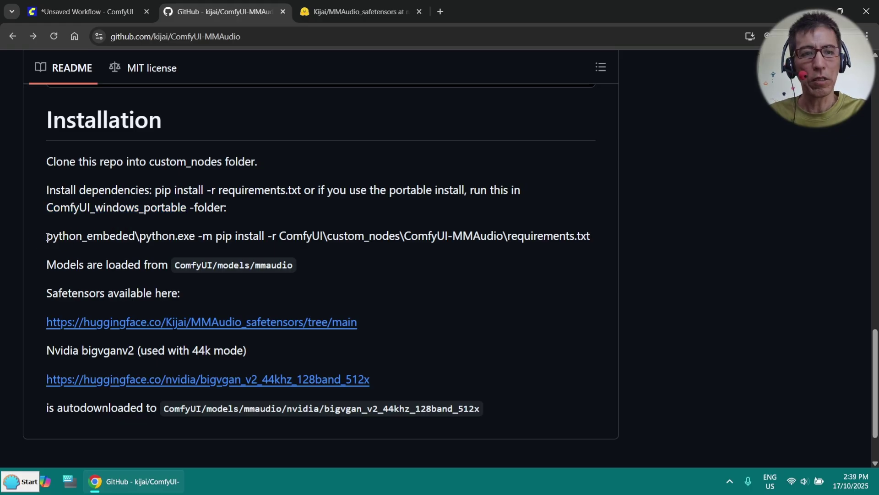
pyautogui.tripleClick(60, 236)
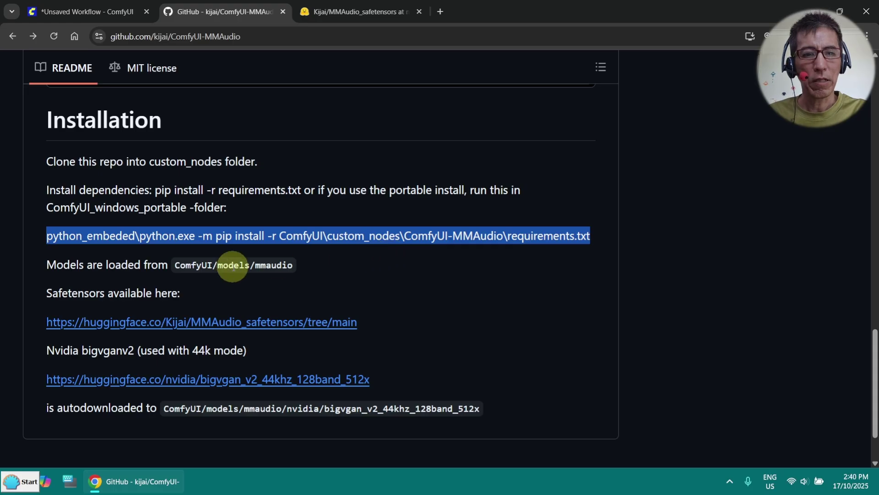
pyautogui.scroll(-2, 255, 268)
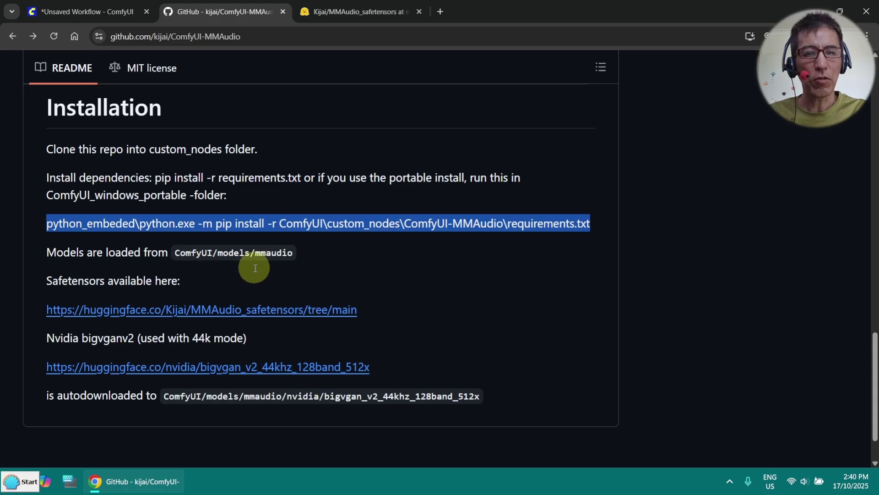
pyautogui.moveTo(174, 189); pyautogui.dragTo(336, 199)
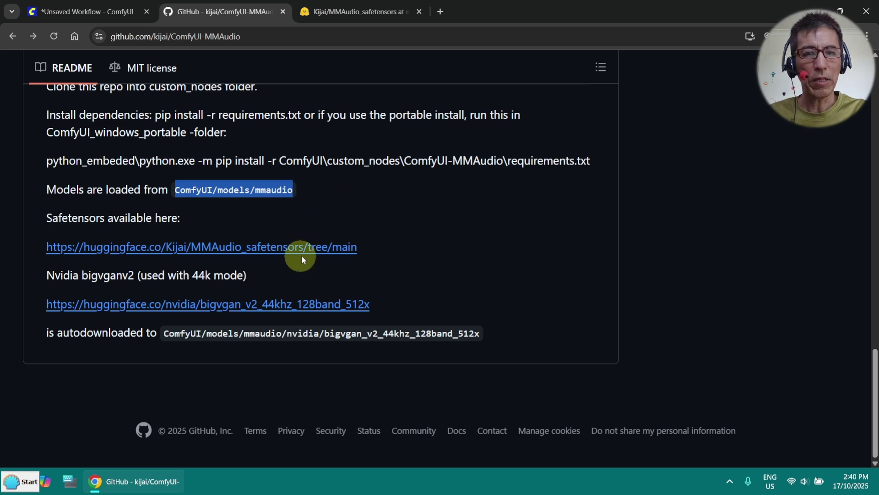
# Switch to the Kijai/MMAudio_safetensors page and browse its Files and versions list.
pyautogui.click(373, 14)
pyautogui.scroll(2, 297, 118)
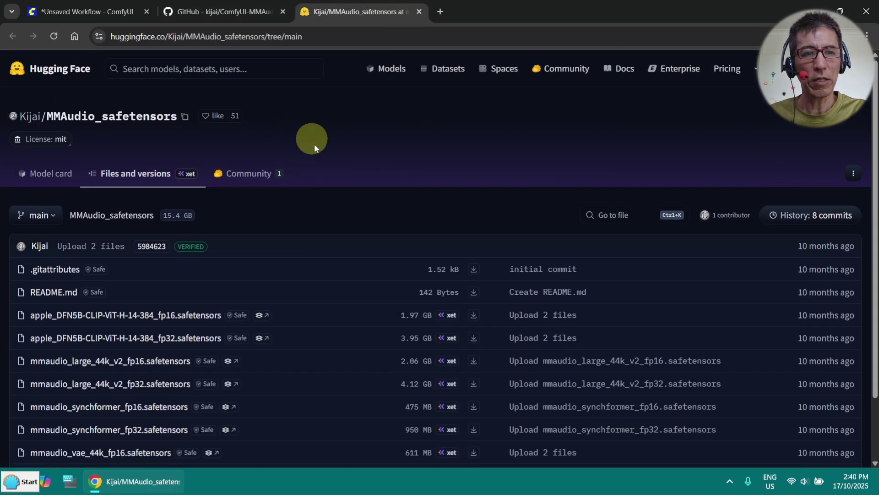
pyautogui.scroll(-2, 316, 147)
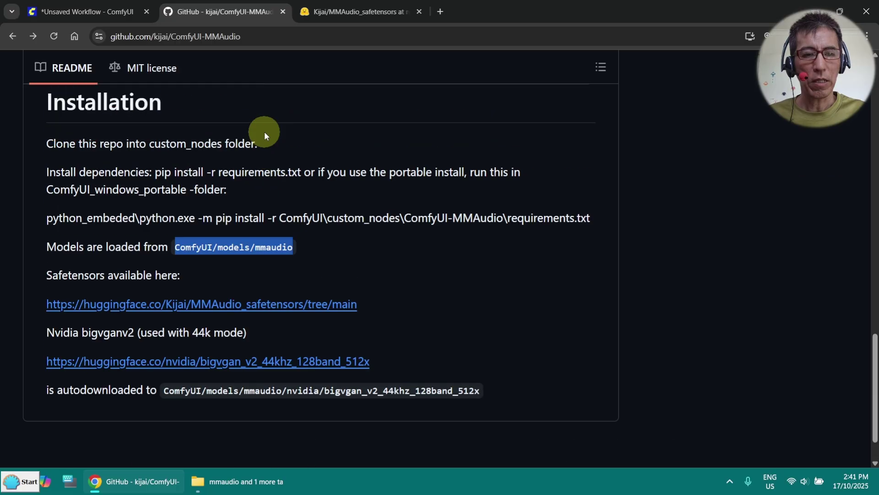
# Open the repository's example_workflows folder to find mmaudio_test.json.
pyautogui.scroll(20, 264, 133)
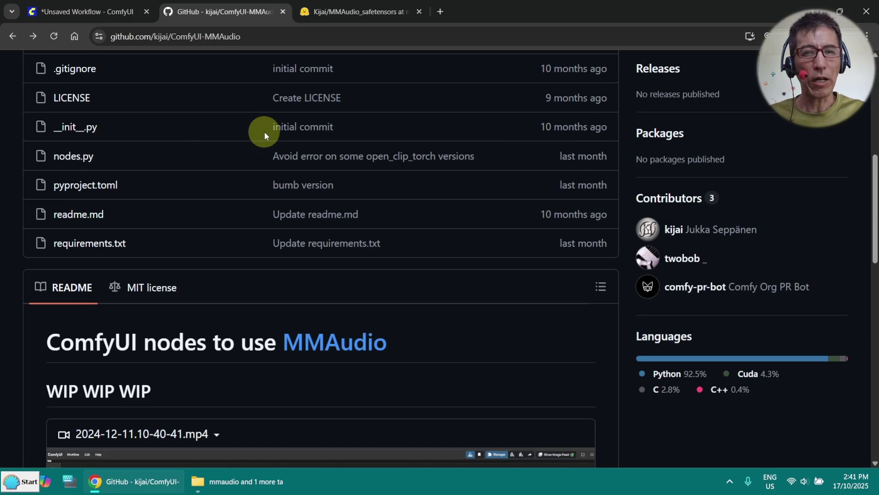
pyautogui.scroll(-3, 130, 160)
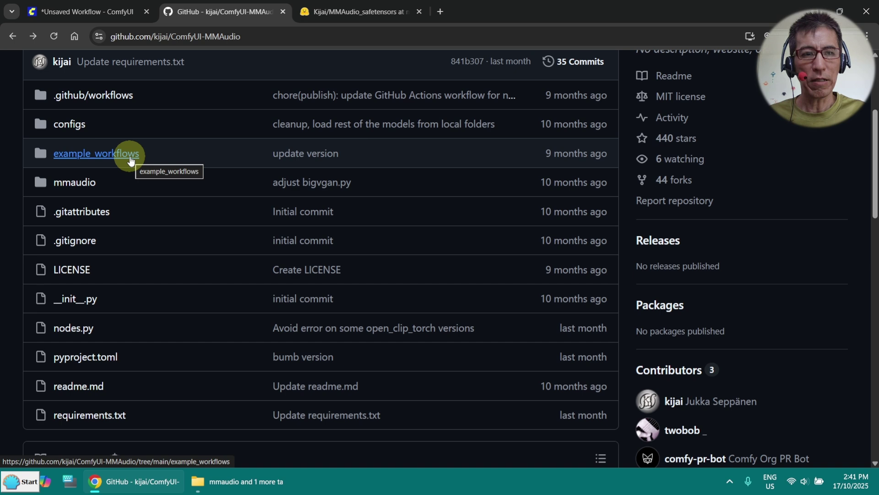
pyautogui.click(130, 159)
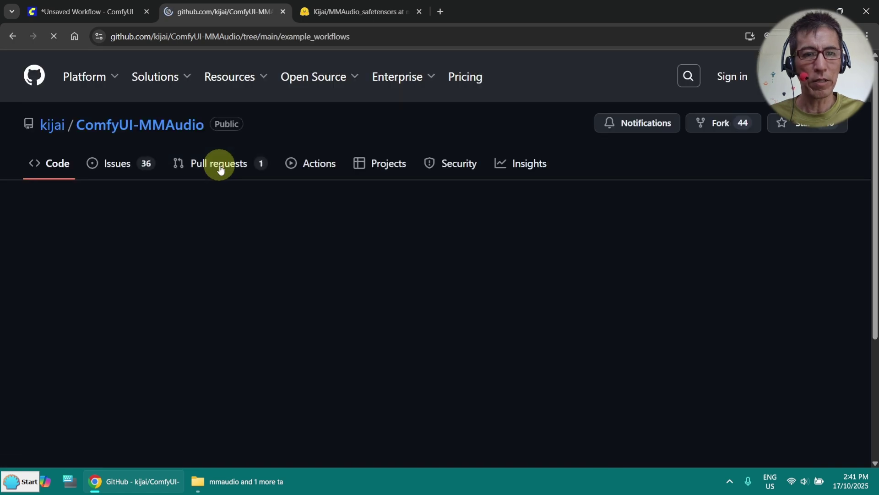
pyautogui.scroll(-1, 312, 296)
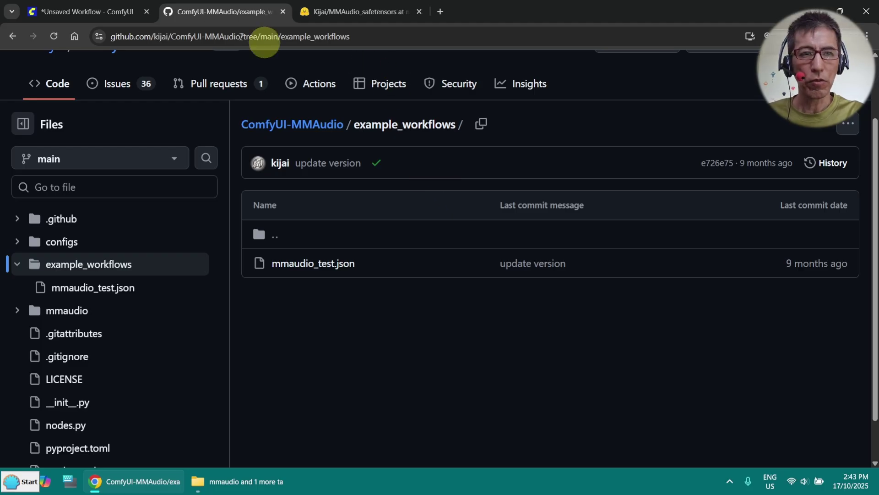
pyautogui.click(97, 12)
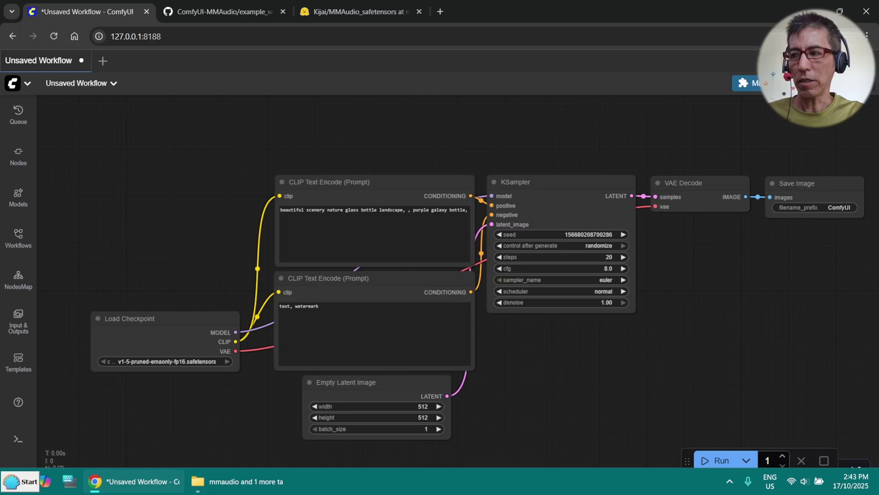
pyautogui.moveTo(433, 96); pyautogui.dragTo(432, 146)
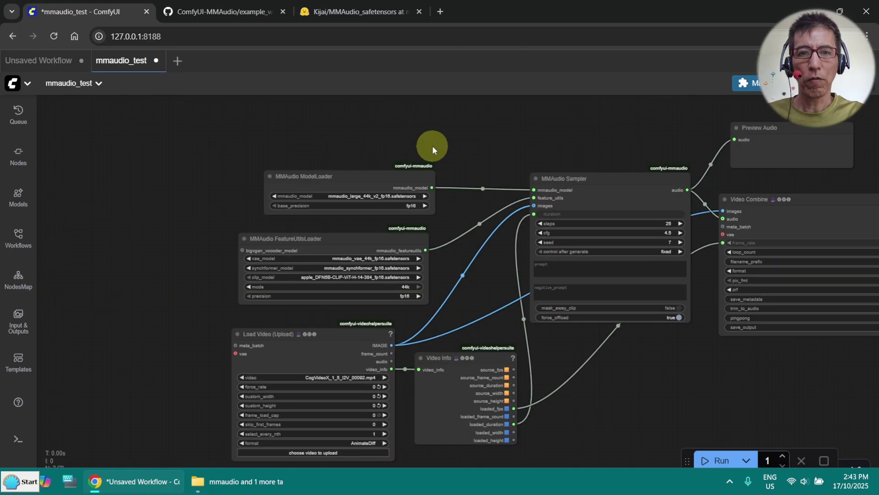
pyautogui.moveTo(502, 149); pyautogui.dragTo(320, 137)
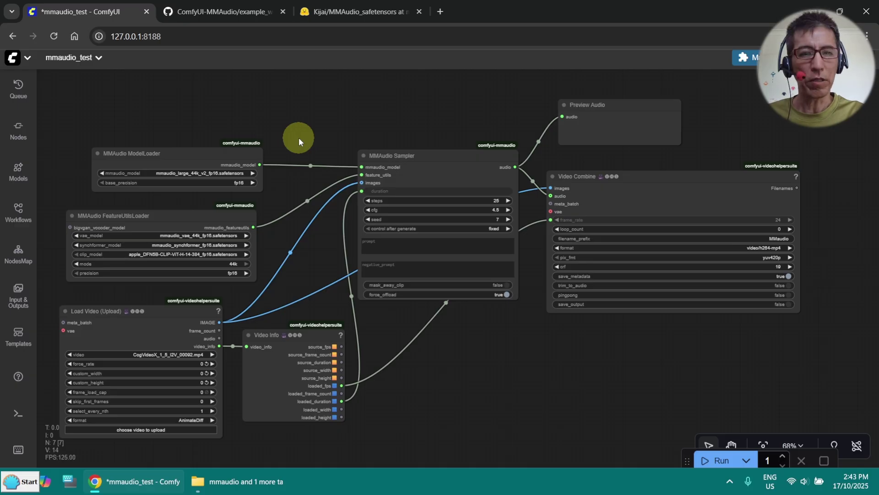
pyautogui.scroll(3, 306, 136)
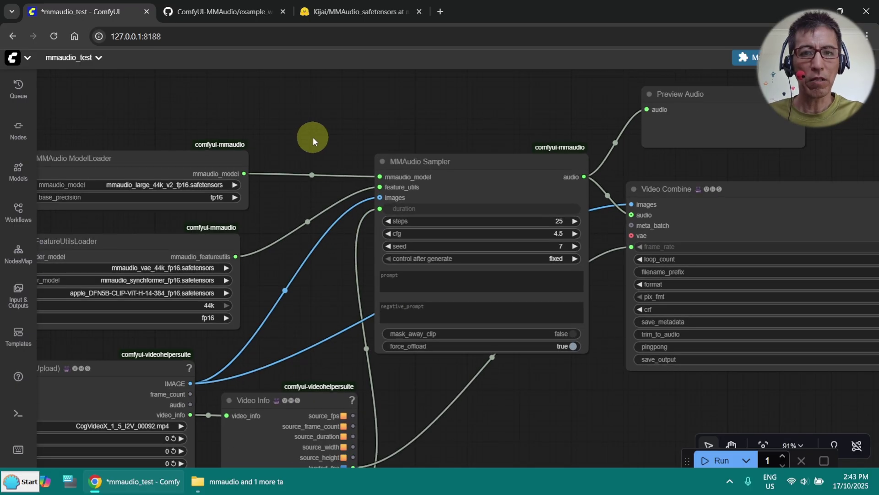
pyautogui.moveTo(313, 137); pyautogui.dragTo(323, 116)
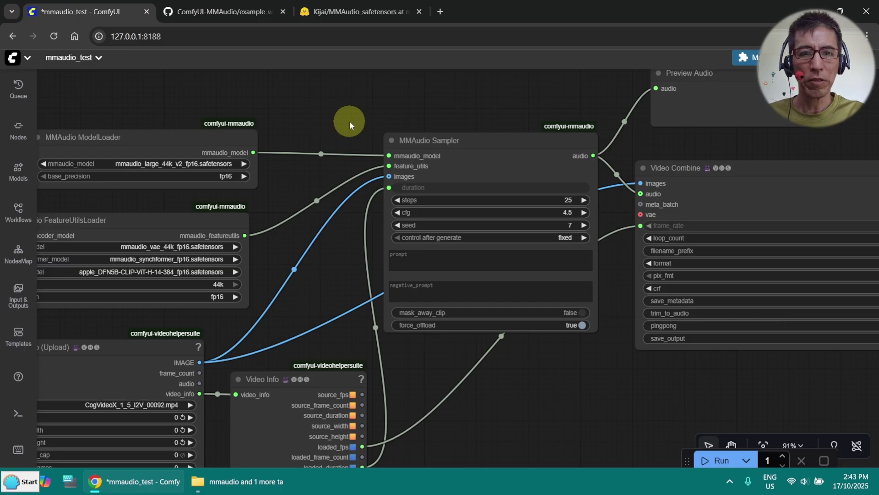
pyautogui.scroll(-1, 602, 173)
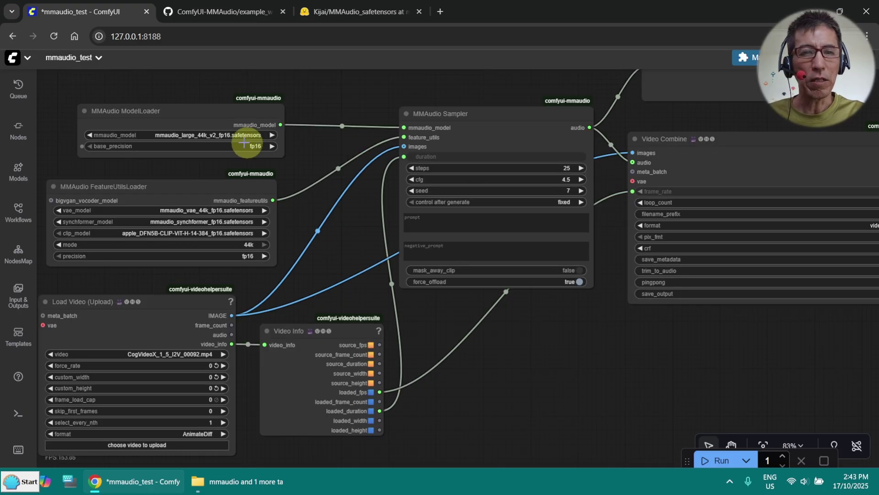
pyautogui.scroll(3, 251, 142)
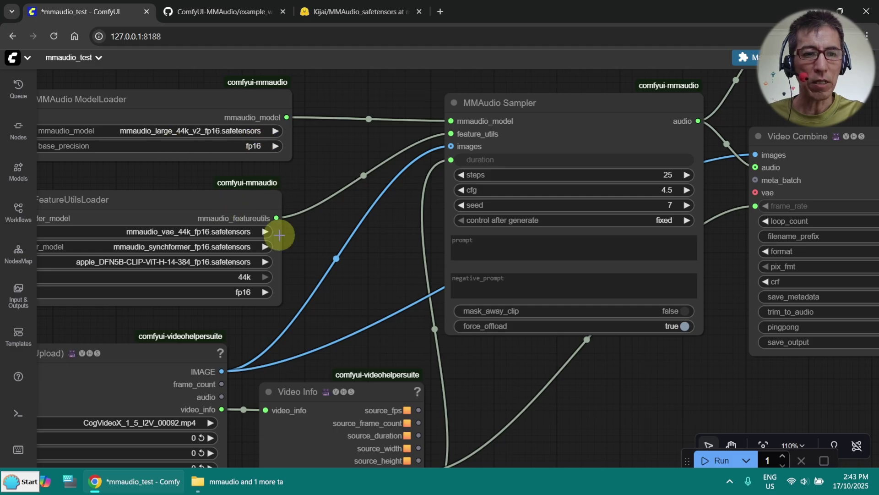
pyautogui.moveTo(319, 174); pyautogui.dragTo(364, 170)
pyautogui.scroll(-2, 363, 170)
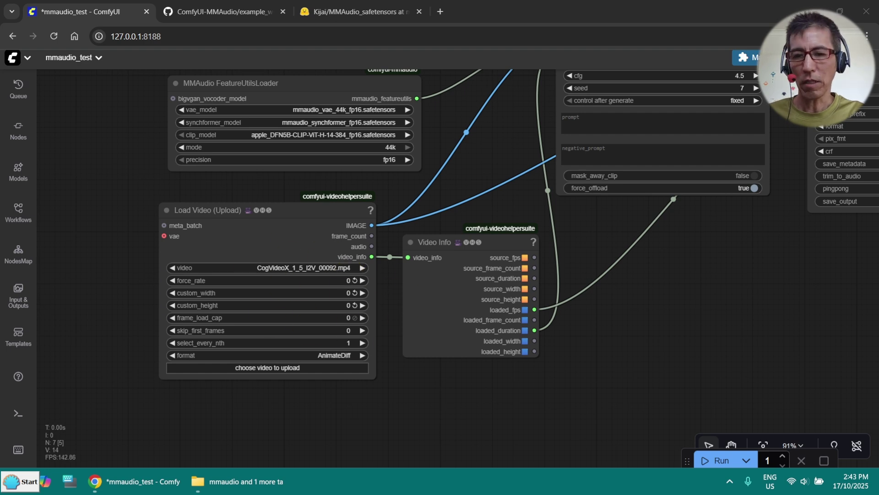
# Drop 20250418_Rambo.higgs.mp4 onto the Load Video node and zoom in on its settings.
pyautogui.moveTo(878, 321); pyautogui.dragTo(293, 320)
pyautogui.moveTo(347, 460); pyautogui.dragTo(419, 364)
pyautogui.scroll(2, 414, 379)
pyautogui.scroll(-1, 439, 379)
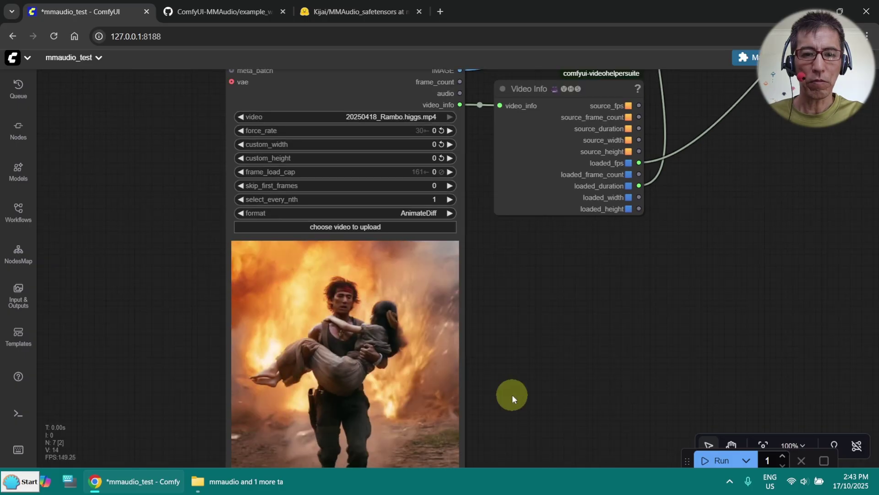
pyautogui.moveTo(511, 397); pyautogui.dragTo(511, 332)
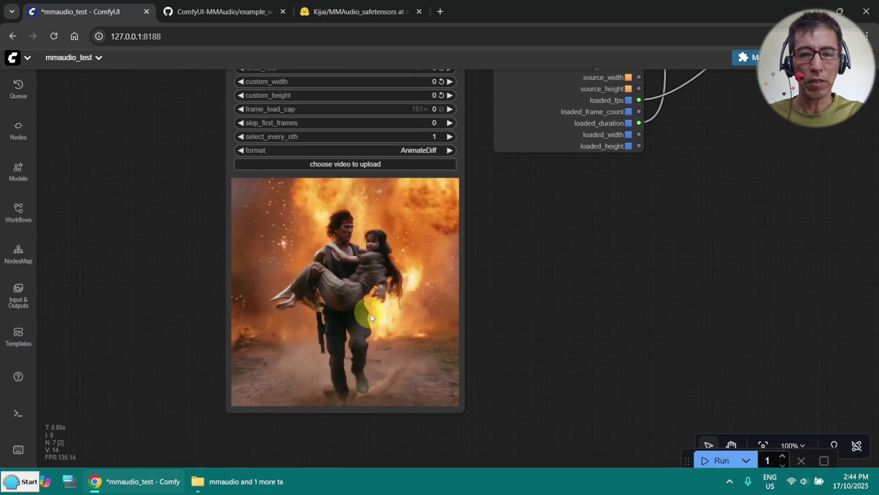
pyautogui.moveTo(528, 275); pyautogui.dragTo(494, 400)
pyautogui.scroll(5, 439, 320)
pyautogui.moveTo(449, 306); pyautogui.dragTo(526, 391)
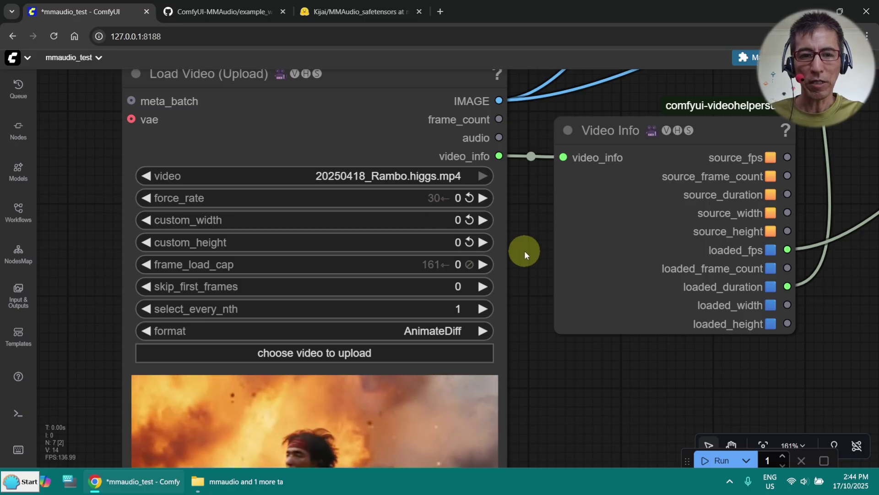
pyautogui.moveTo(524, 251); pyautogui.dragTo(511, 206)
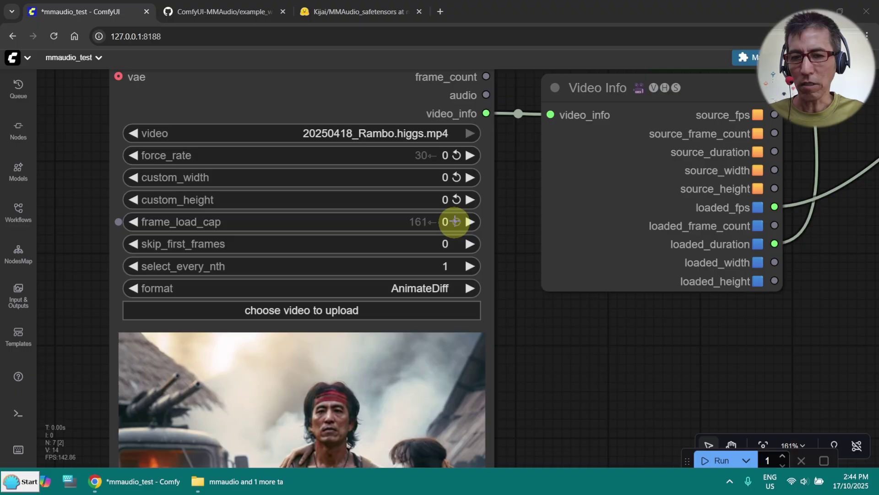
pyautogui.scroll(2, 418, 246)
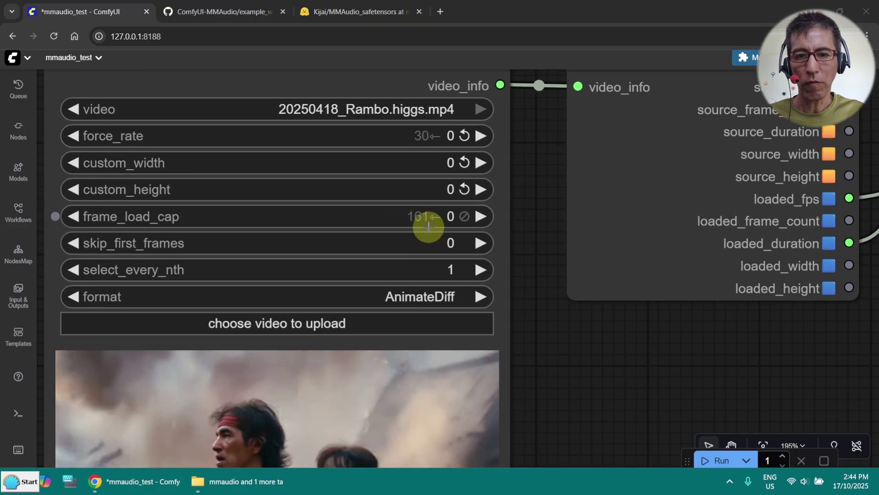
# Paste the man-carrying-girl-from-explosions, machine-gun-sound prompt into the MMAudio Sampler.
pyautogui.scroll(-2, 480, 240)
pyautogui.scroll(-3, 506, 242)
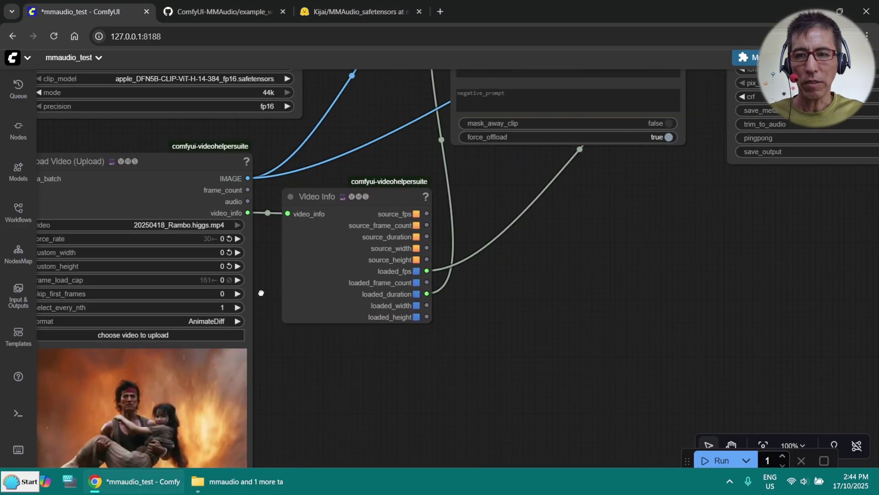
pyautogui.scroll(-3, 710, 239)
pyautogui.moveTo(710, 239); pyautogui.dragTo(534, 353)
pyautogui.scroll(5, 388, 332)
pyautogui.scroll(5, 533, 353)
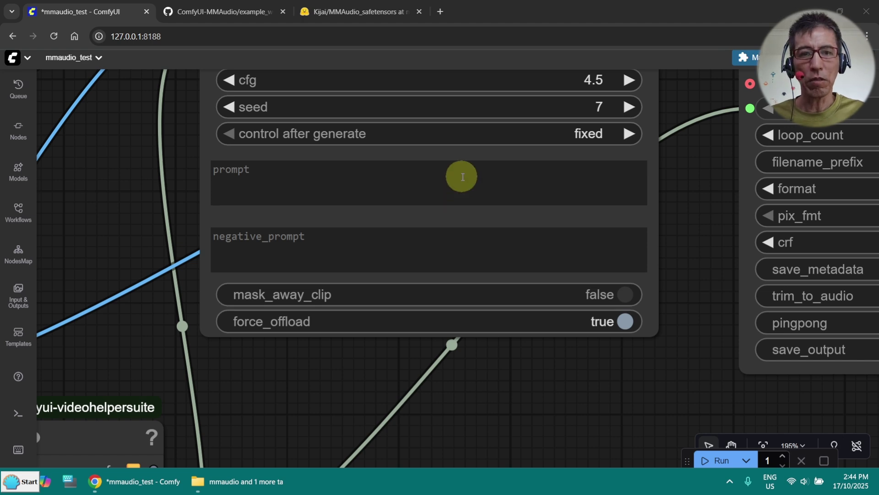
pyautogui.click(463, 171)
pyautogui.write('the man is carrying the girl and running from explosions, machine gun sound')
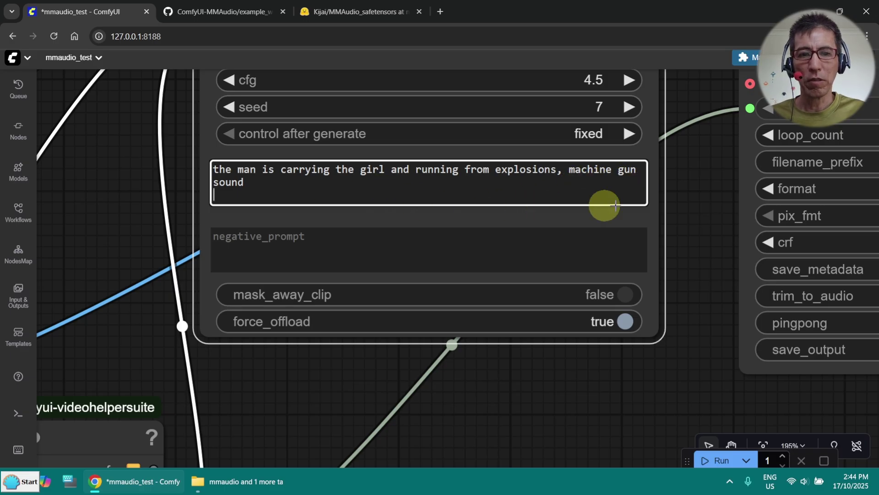
# Pan out to review the Video Combine node and the loaders around the MMAudio Sampler.
pyautogui.scroll(-4, 646, 202)
pyautogui.scroll(-3, 658, 206)
pyautogui.scroll(2, 530, 314)
pyautogui.moveTo(667, 206); pyautogui.dragTo(494, 373)
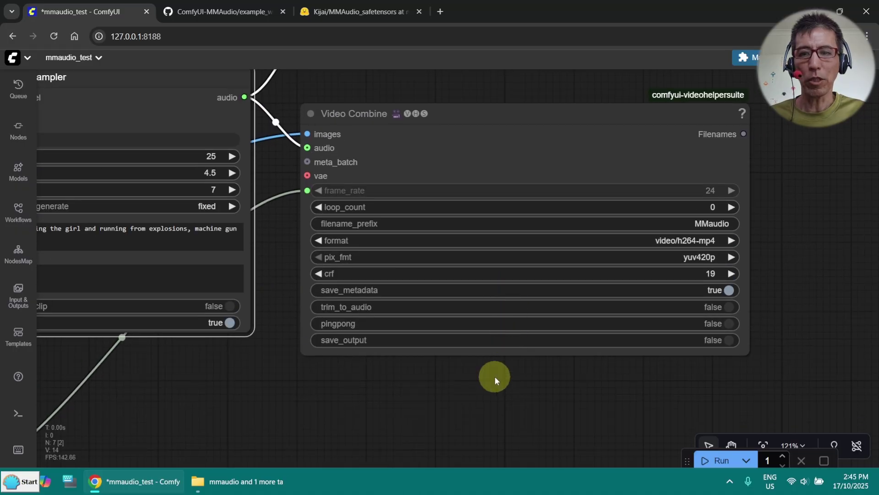
pyautogui.scroll(-4, 495, 375)
pyautogui.moveTo(482, 412); pyautogui.dragTo(564, 269)
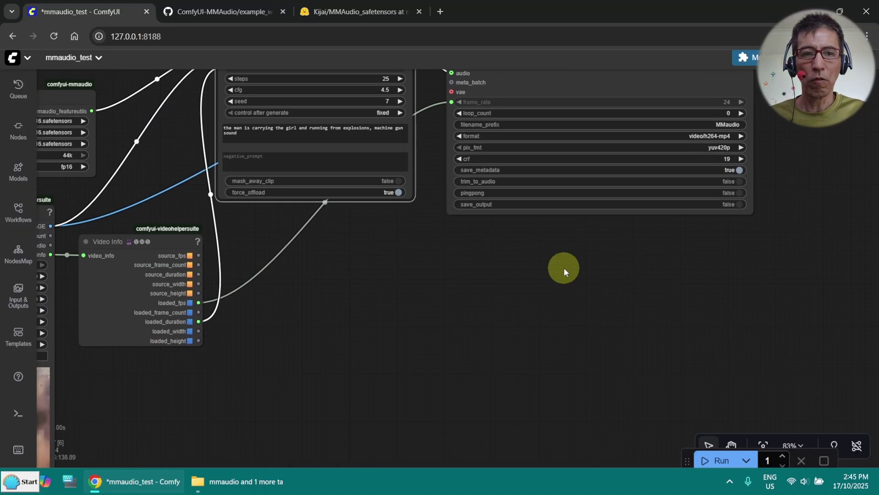
pyautogui.moveTo(411, 290); pyautogui.dragTo(546, 375)
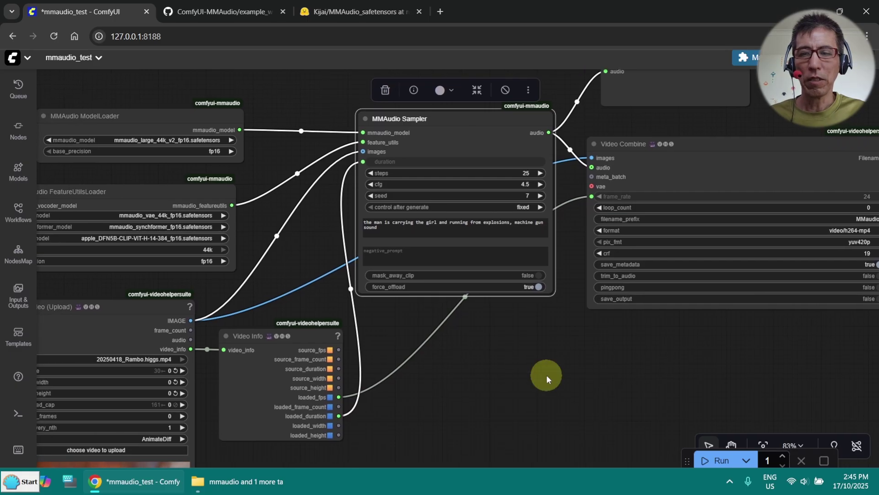
pyautogui.scroll(-2, 546, 375)
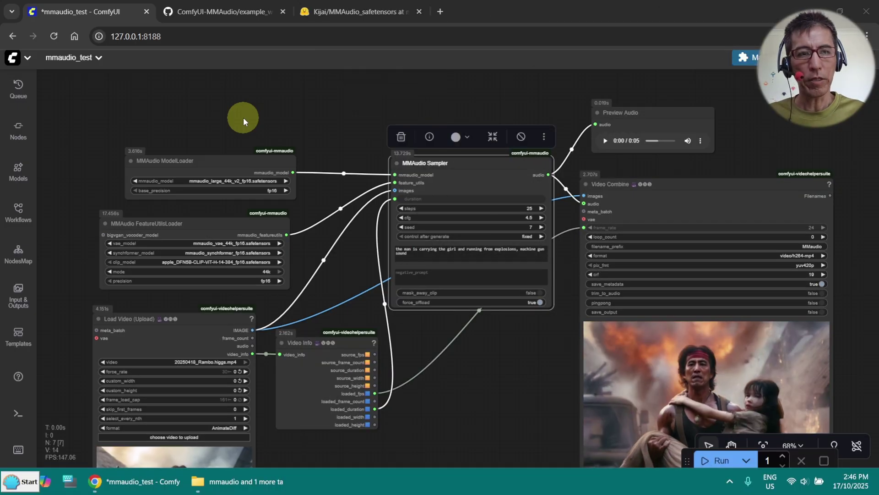
# Check the finished job in the queue, then unmute and play the Video Combine output.
pyautogui.click(24, 92)
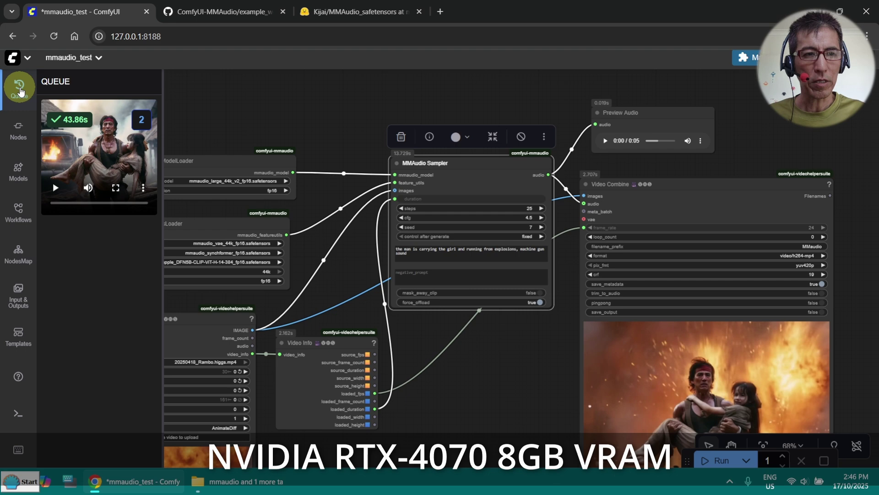
pyautogui.click(19, 92)
pyautogui.scroll(-3, 353, 112)
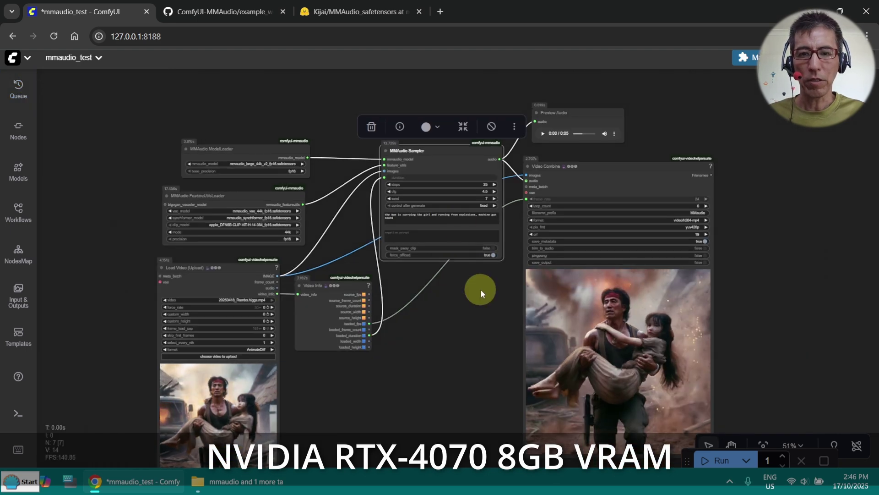
pyautogui.moveTo(479, 290); pyautogui.dragTo(222, 189)
pyautogui.scroll(5, 309, 251)
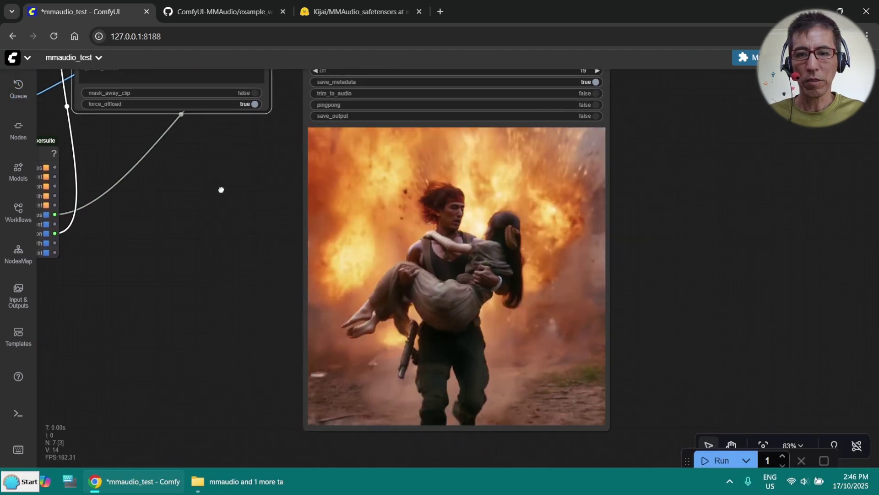
pyautogui.click(433, 296)
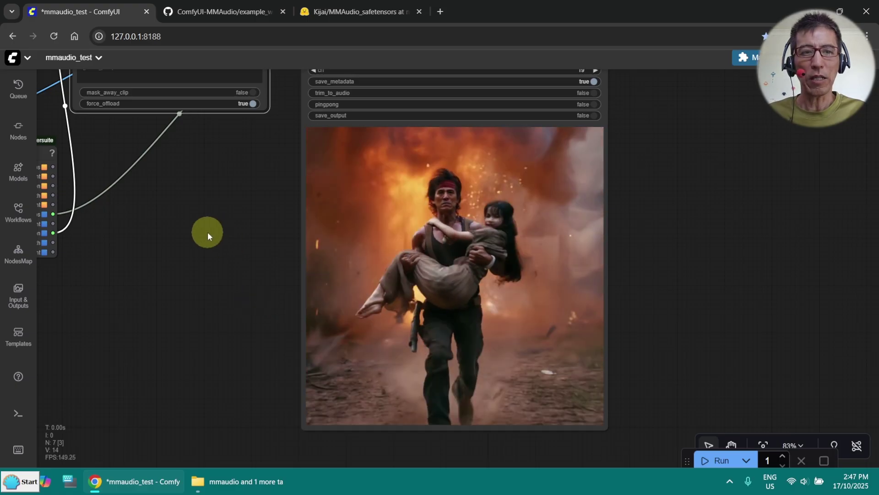
# Load the dinner video into Load Video, check its settings, and fit the whole workflow in view.
pyautogui.scroll(-3, 207, 231)
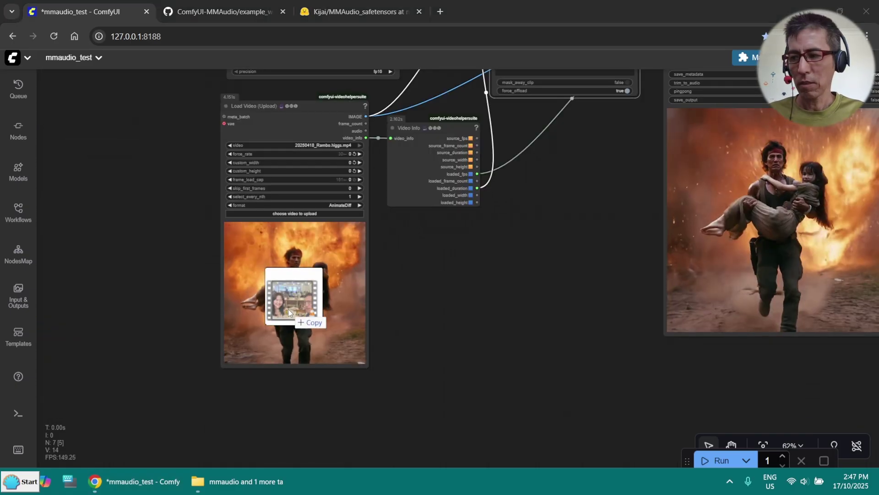
pyautogui.moveTo(290, 294); pyautogui.dragTo(288, 313)
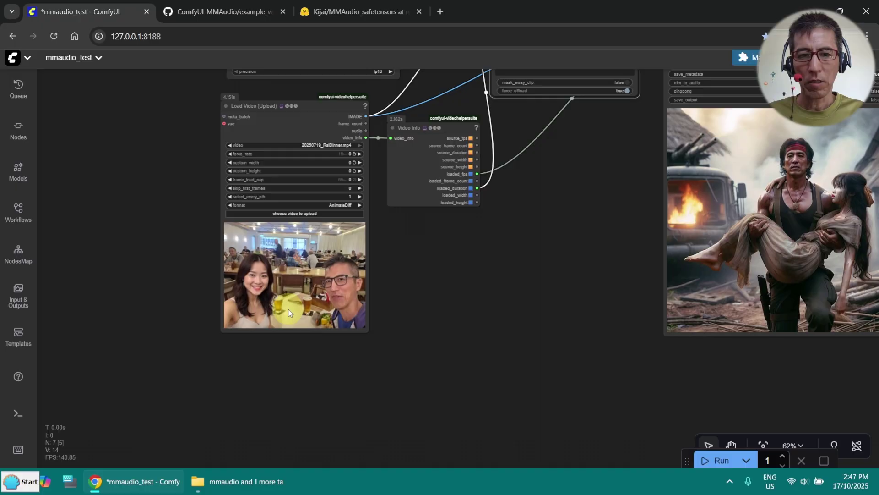
pyautogui.scroll(5, 416, 304)
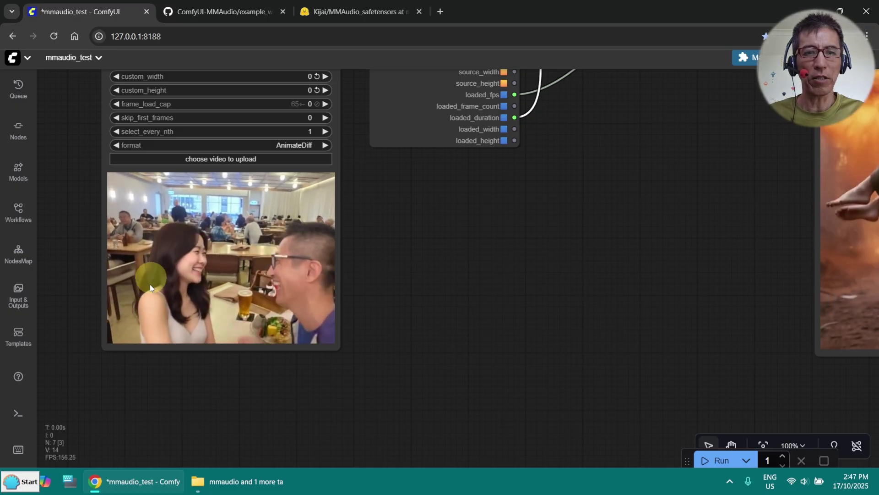
pyautogui.moveTo(446, 248); pyautogui.dragTo(501, 283)
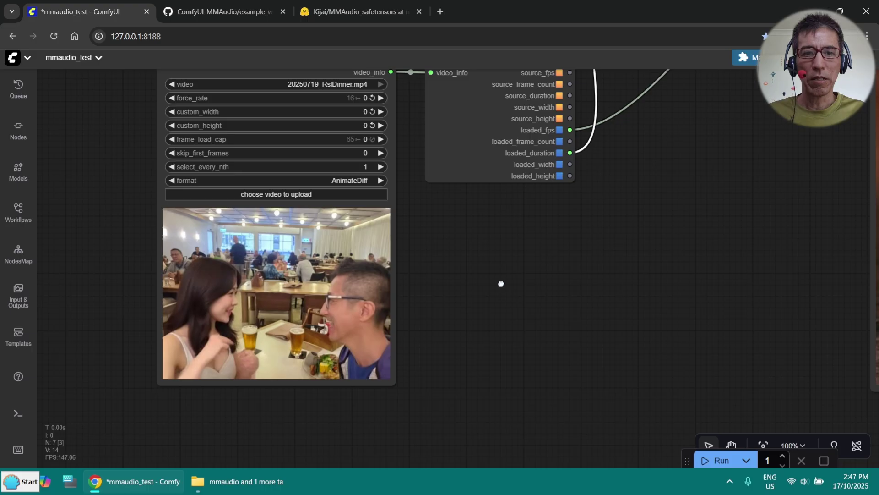
pyautogui.scroll(5, 436, 186)
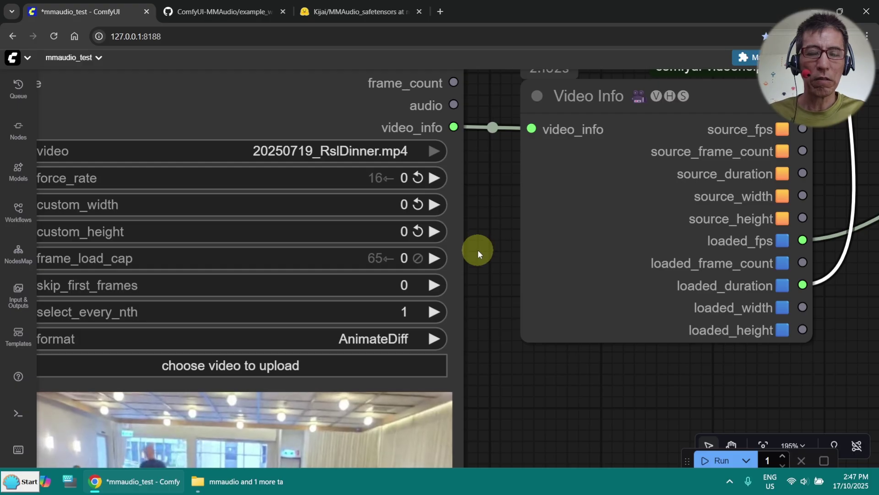
pyautogui.press('.')
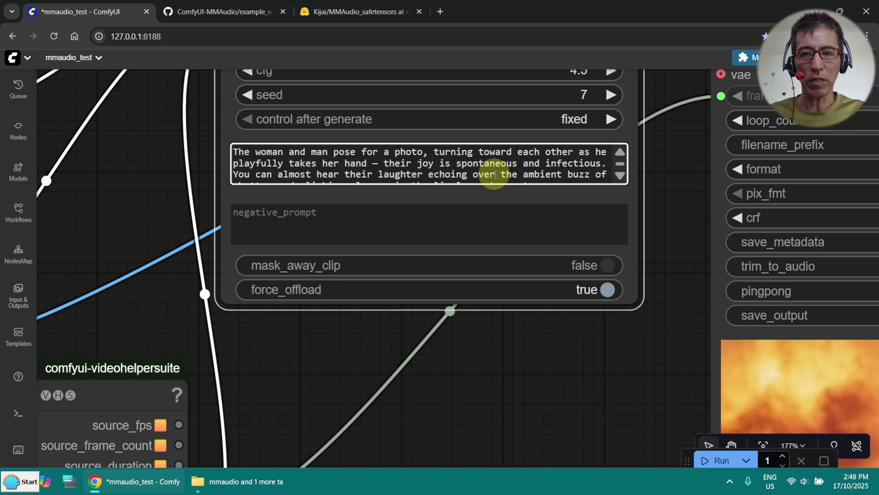
pyautogui.scroll(-1, 494, 174)
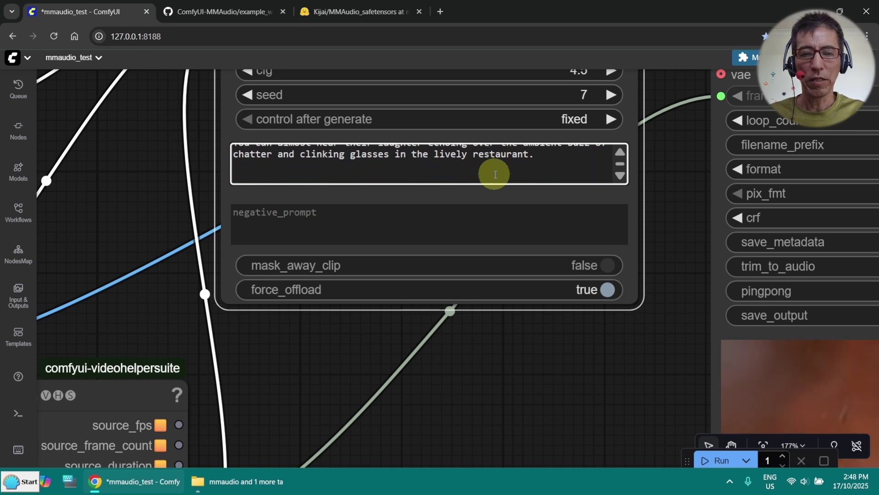
pyautogui.scroll(-9, 672, 329)
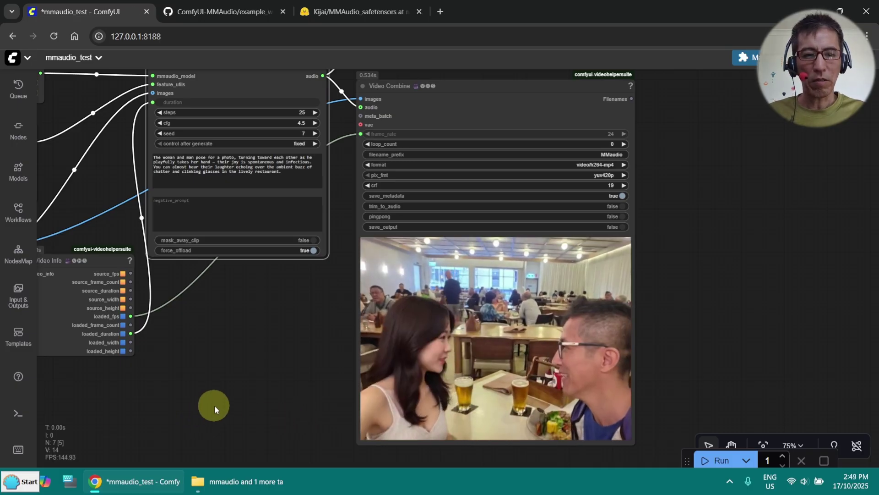
# Open the bottom Logs panel showing the 2.60-second truncation and 8.60-second execution.
pyautogui.click(18, 414)
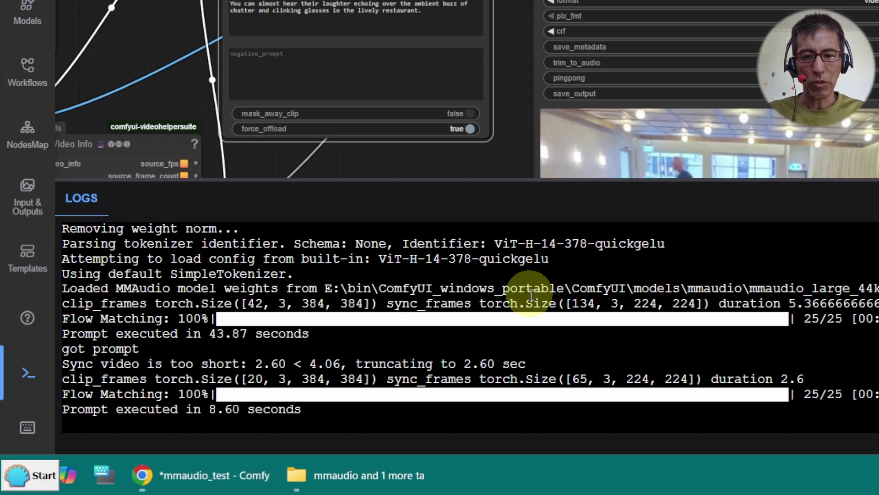
# Compute 2.6*25 = 65 in Calculator, then return to the ComfyUI canvas.
pyautogui.press('XF86Calculator')
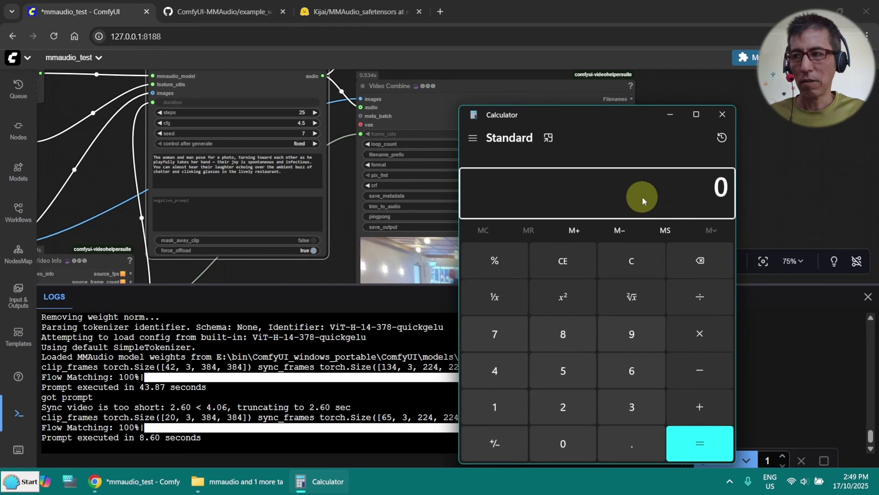
pyautogui.write('2.6')
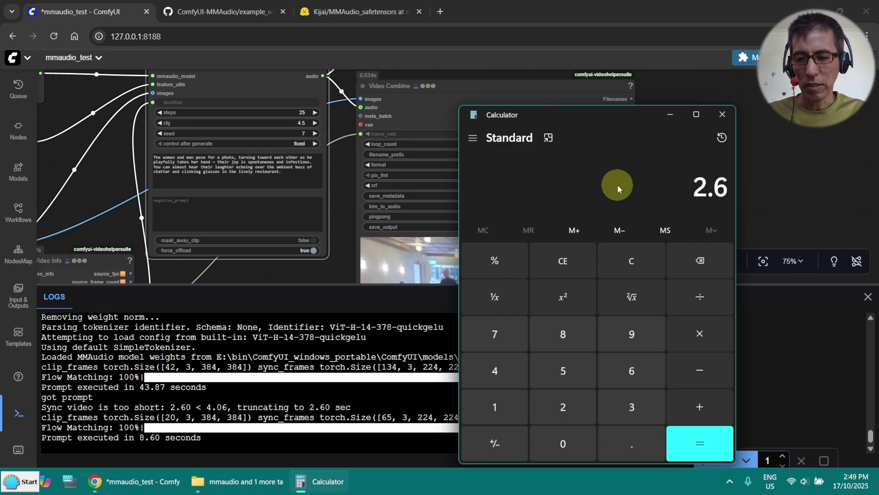
pyautogui.write('*25')
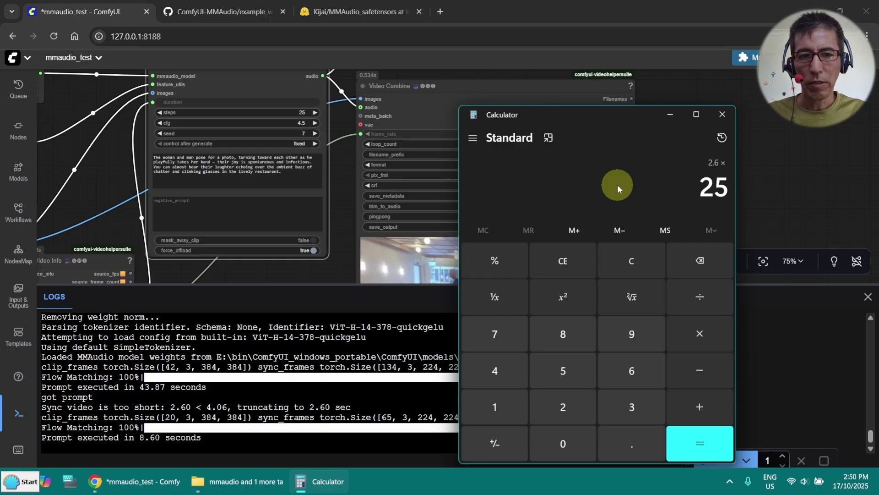
pyautogui.press('Return')
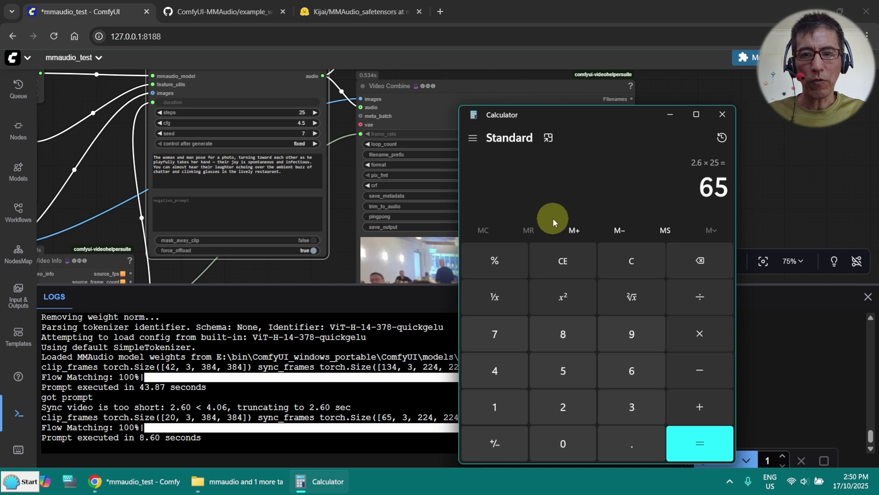
pyautogui.moveTo(136, 182); pyautogui.dragTo(452, 68)
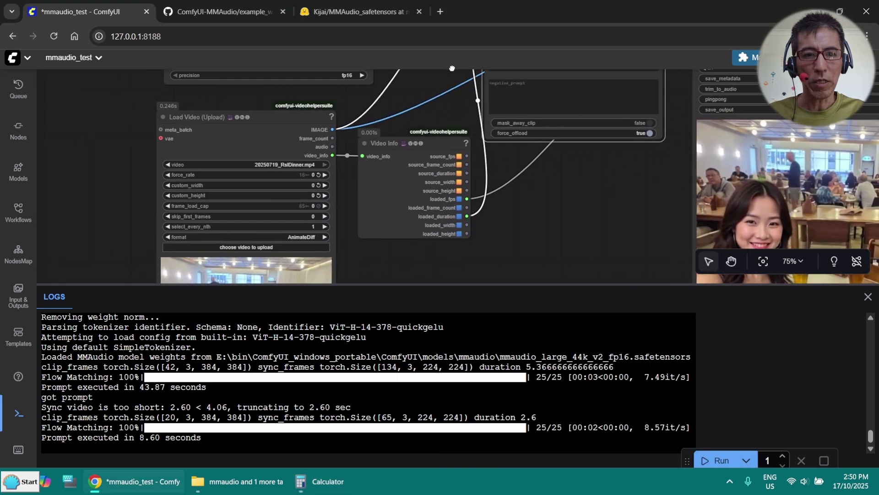
# Close the Logs panel and zoom in on Load Video with 20250719_RslDinner.mp4 wired to Video Info.
pyautogui.scroll(8, 371, 205)
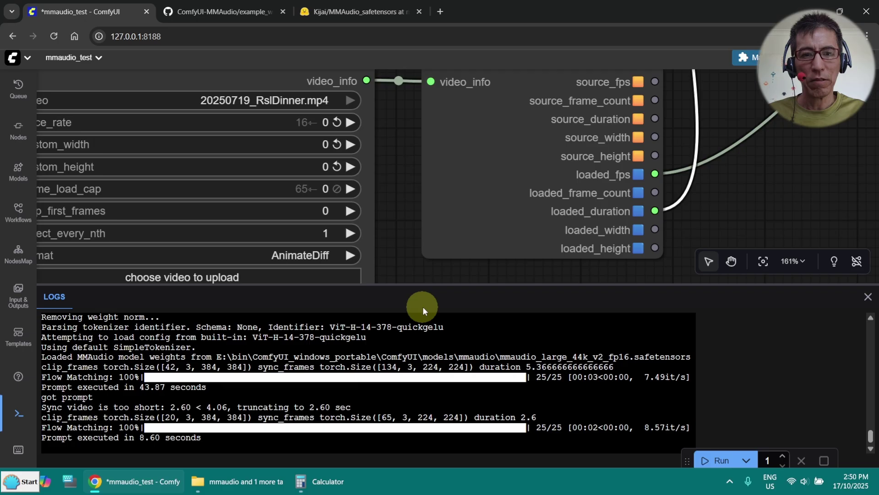
pyautogui.click(867, 299)
pyautogui.moveTo(458, 302); pyautogui.dragTo(60, 285)
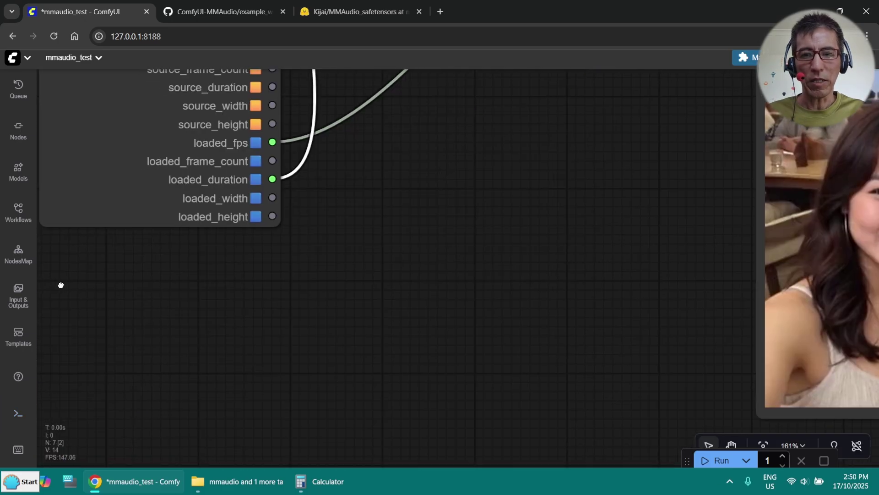
pyautogui.scroll(-8, 499, 301)
pyautogui.scroll(6, 524, 190)
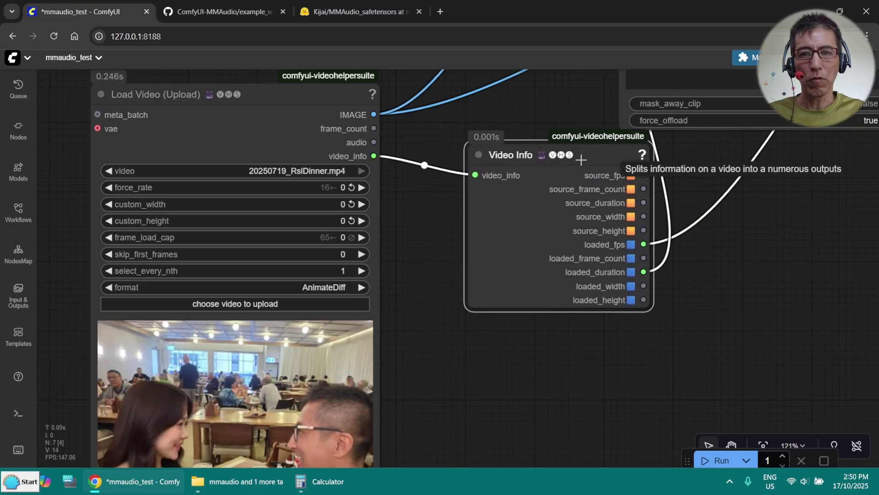
# Add a RIFE VFI interpolation node from the 'rif' search and place it below Video Info.
pyautogui.click(416, 262)
pyautogui.doubleClick(416, 262)
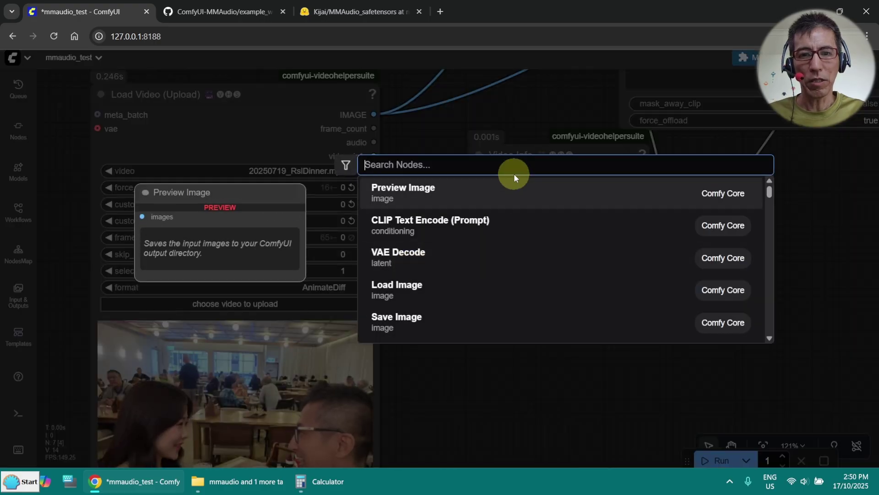
pyautogui.write('rif')
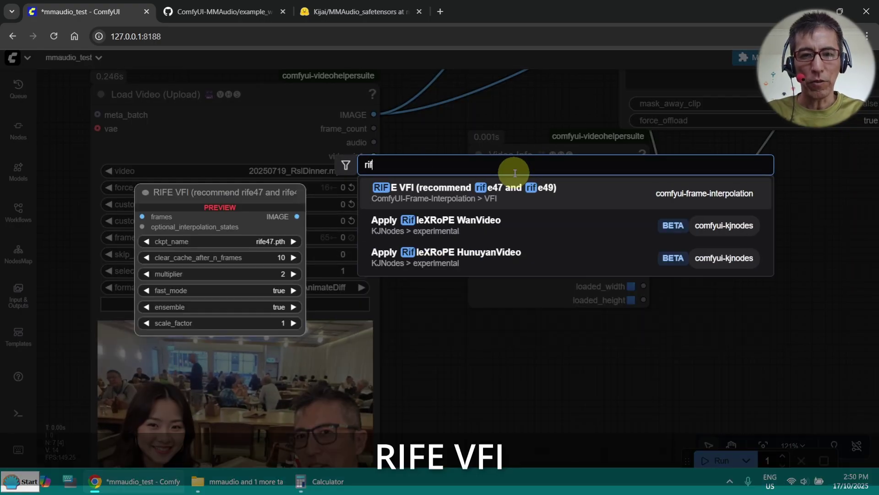
pyautogui.click(503, 199)
pyautogui.moveTo(540, 253); pyautogui.dragTo(540, 333)
# Connect Load Video's IMAGE output to the RIFE VFI frames input.
pyautogui.moveTo(428, 195); pyautogui.dragTo(304, 172)
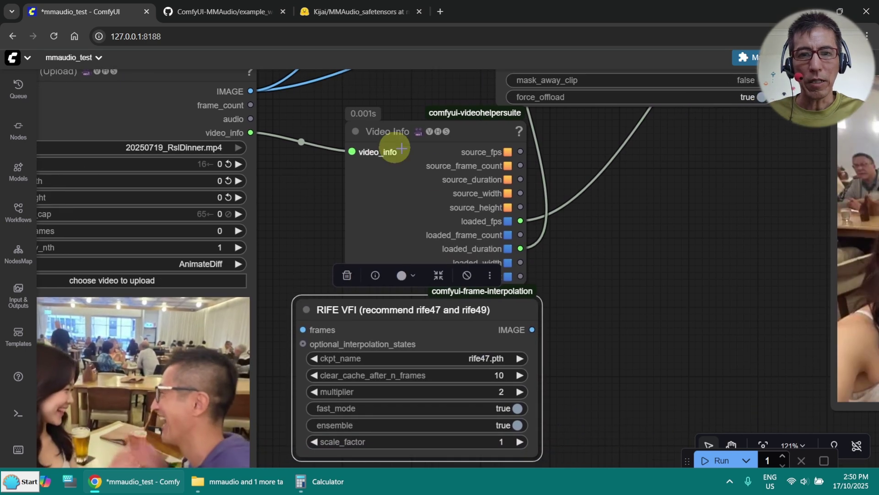
pyautogui.scroll(-4, 614, 228)
pyautogui.moveTo(373, 133); pyautogui.dragTo(409, 297)
pyautogui.scroll(10, 559, 320)
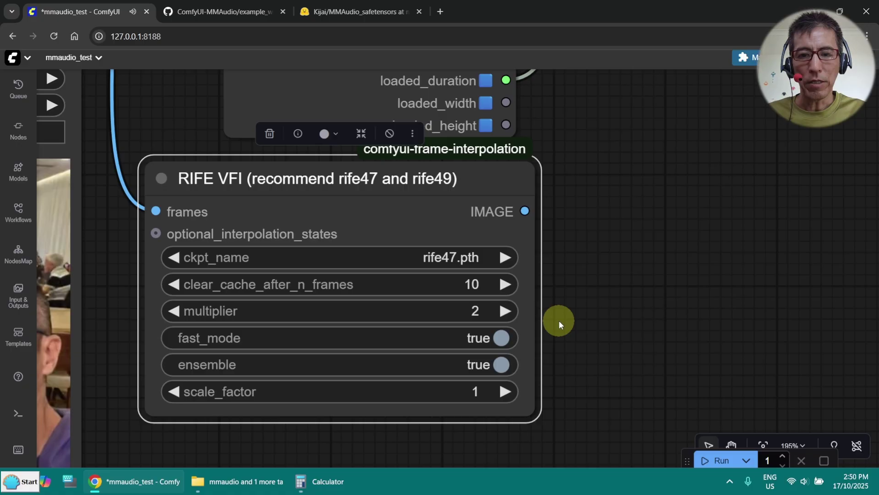
pyautogui.scroll(-12, 598, 260)
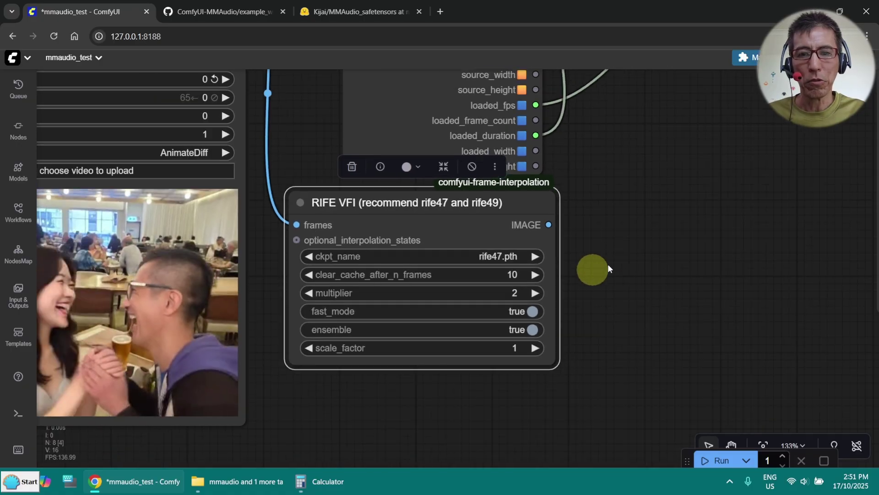
pyautogui.moveTo(511, 348); pyautogui.dragTo(565, 118)
pyautogui.scroll(3, 531, 174)
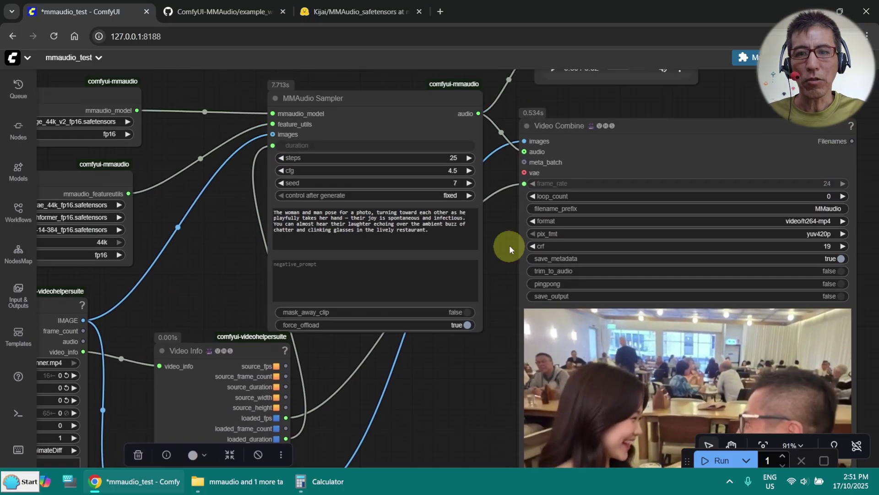
pyautogui.scroll(3, 509, 245)
pyautogui.moveTo(509, 244); pyautogui.dragTo(530, 188)
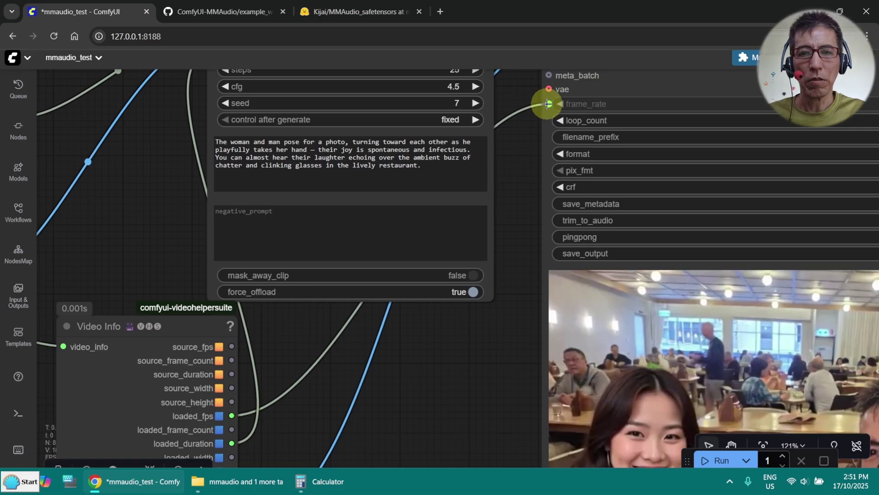
# Detach loaded_fps from Video Combine and set its frame_rate to 32.
pyautogui.moveTo(548, 104); pyautogui.dragTo(336, 353)
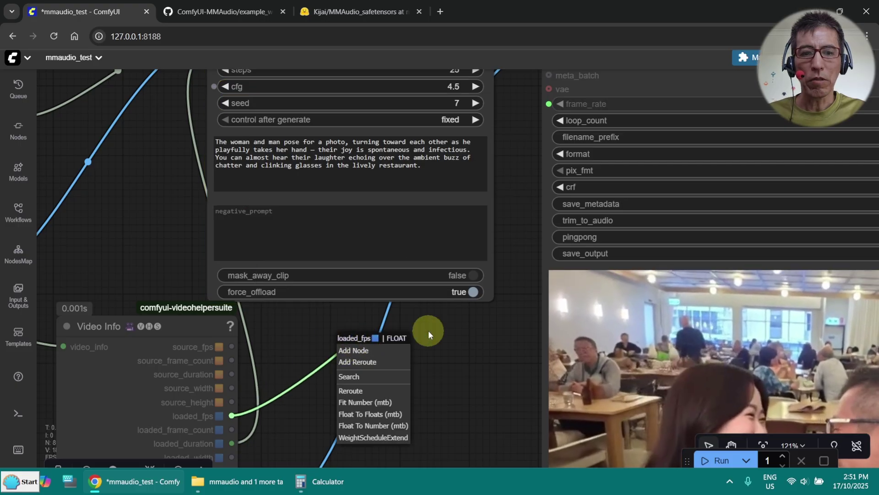
pyautogui.click(496, 346)
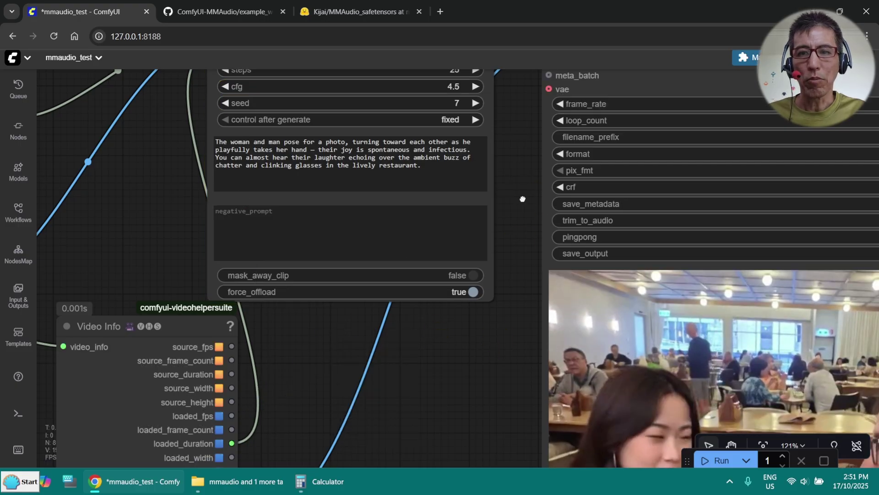
pyautogui.moveTo(522, 200); pyautogui.dragTo(295, 258)
pyautogui.click(718, 160)
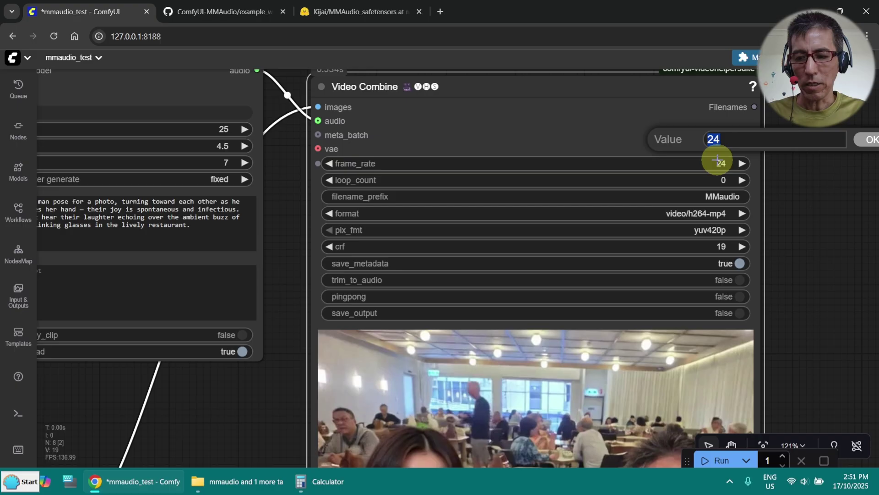
pyautogui.write('32')
pyautogui.press('Return')
# Route the RIFE VFI interpolated IMAGE output onward into the downstream inputs.
pyautogui.scroll(-5, 393, 342)
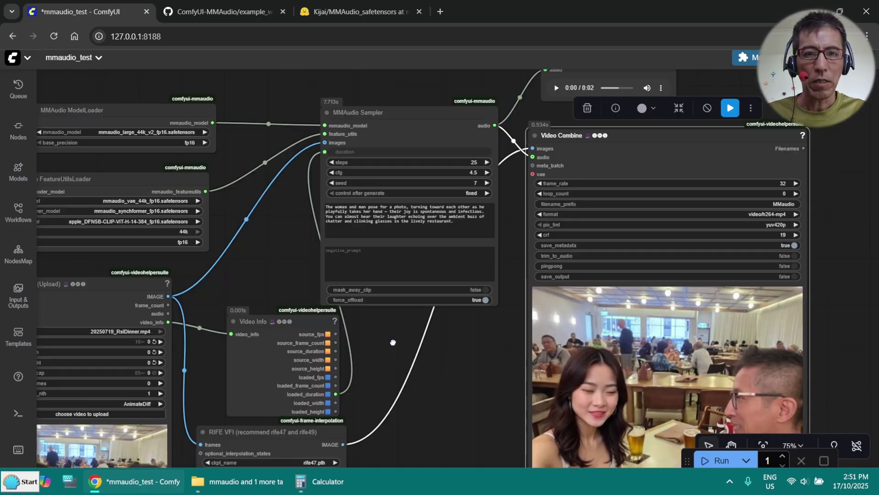
pyautogui.scroll(-3, 197, 368)
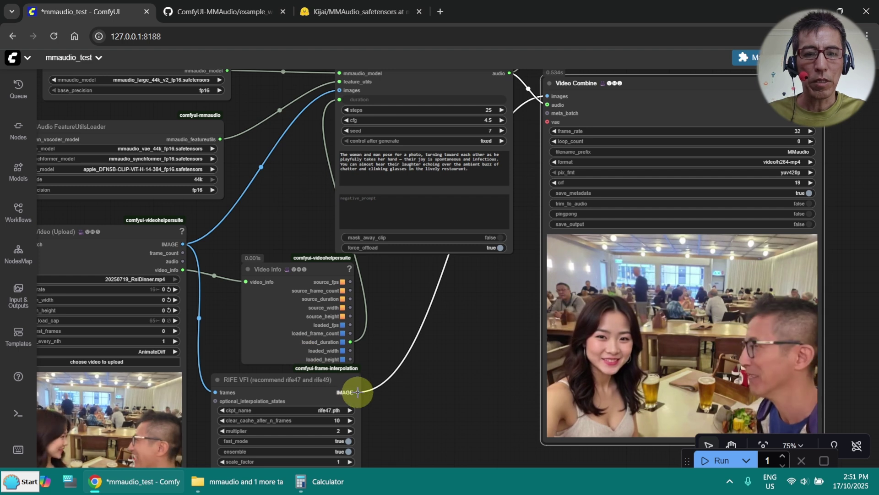
pyautogui.moveTo(333, 106); pyautogui.dragTo(337, 84)
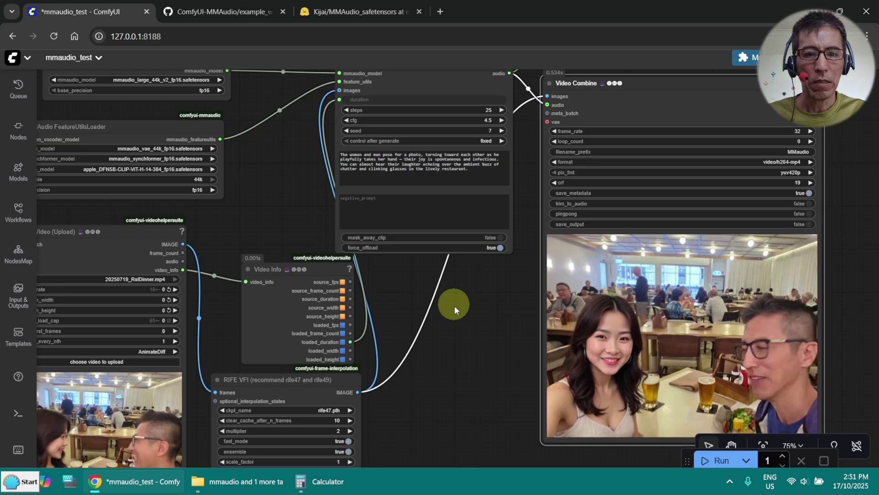
pyautogui.scroll(-1, 590, 268)
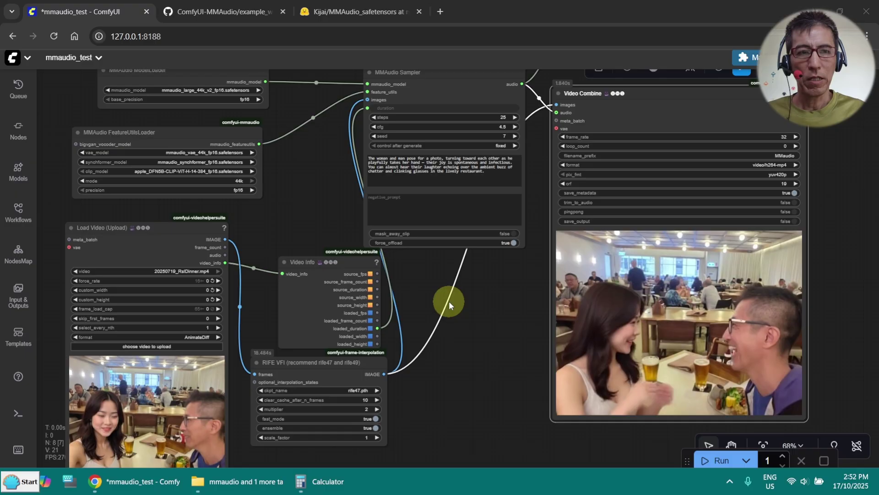
pyautogui.click(27, 92)
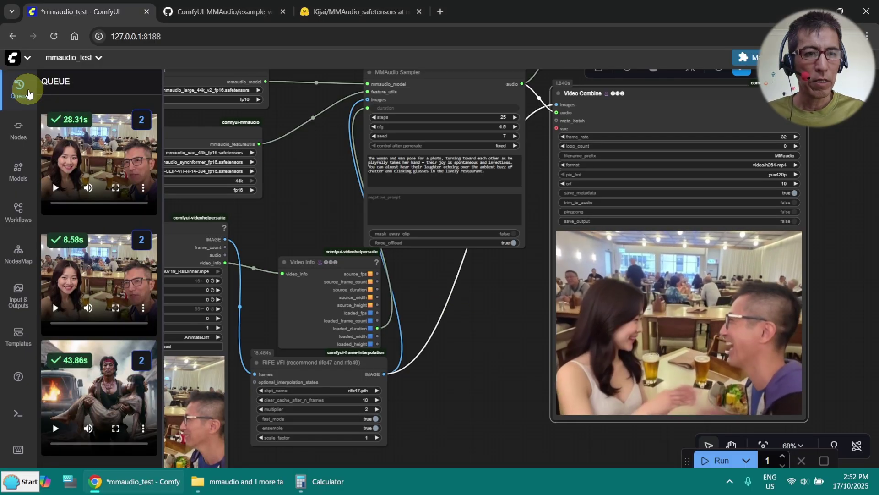
pyautogui.click(28, 92)
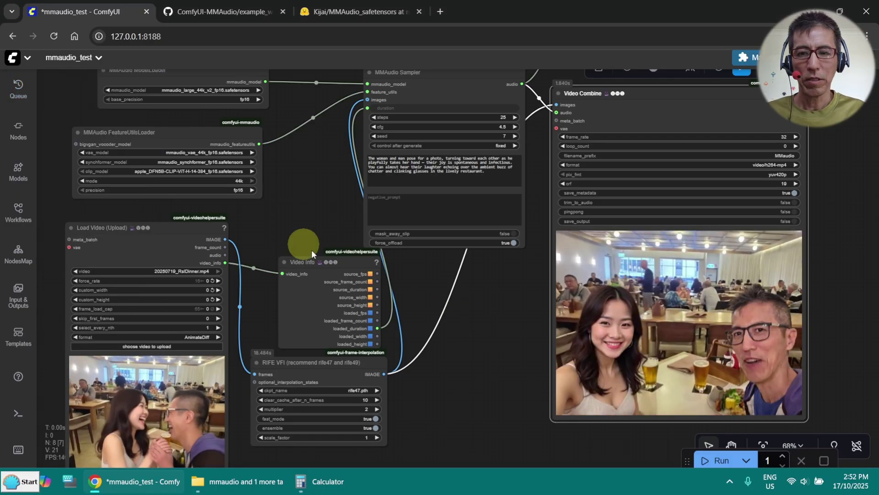
pyautogui.moveTo(593, 394)
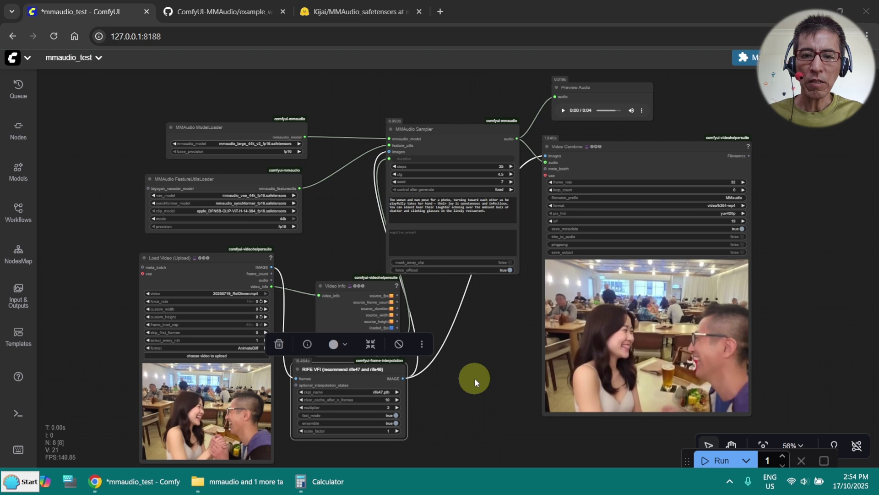
pyautogui.scroll(1, 475, 378)
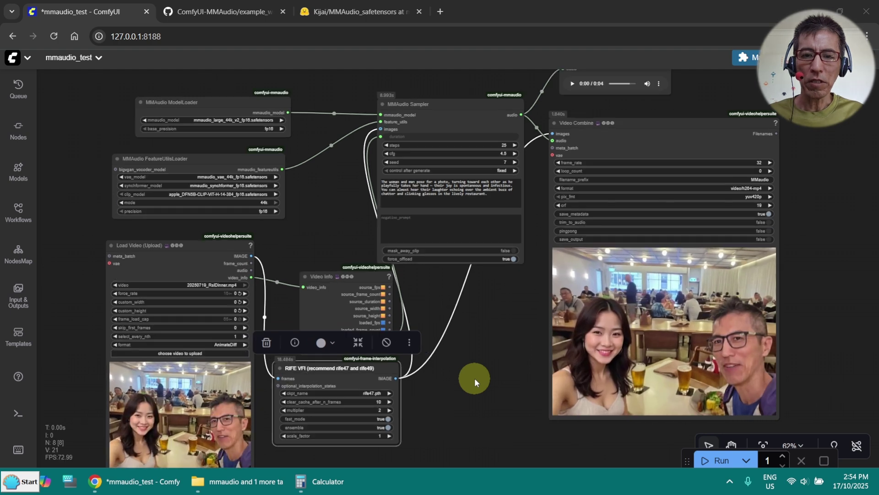
pyautogui.moveTo(480, 388); pyautogui.dragTo(486, 358)
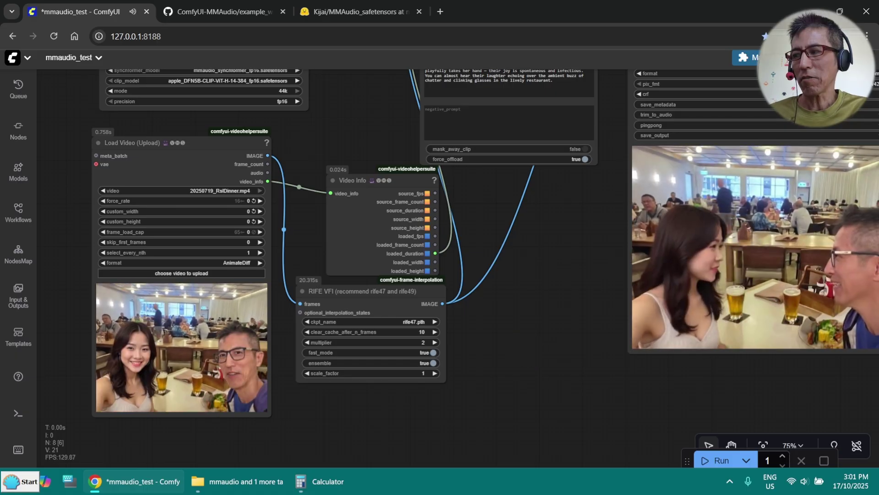
# Drop 20251012_floatingGirl.grok.mp4 onto the Load Video node, replacing the dinner clip, then bring RIFE VFI into view.
pyautogui.moveTo(487, 377); pyautogui.dragTo(204, 375)
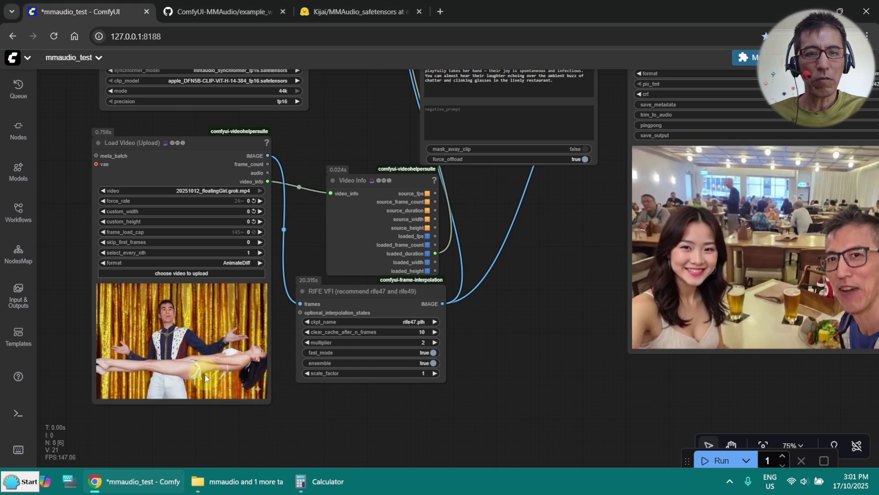
pyautogui.scroll(5, 347, 425)
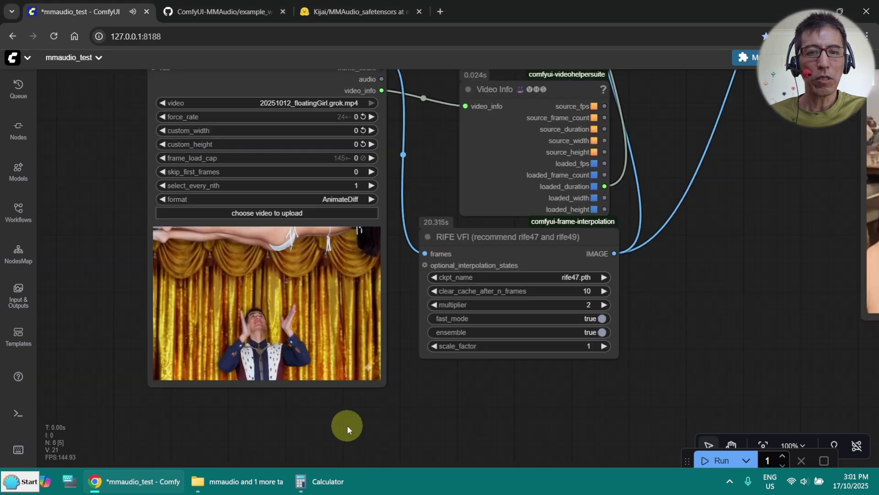
pyautogui.scroll(2, 371, 424)
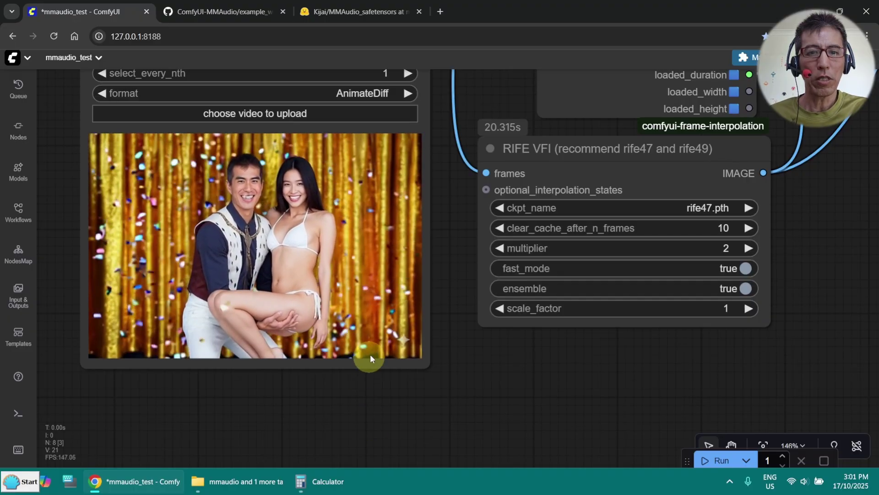
pyautogui.moveTo(373, 348)
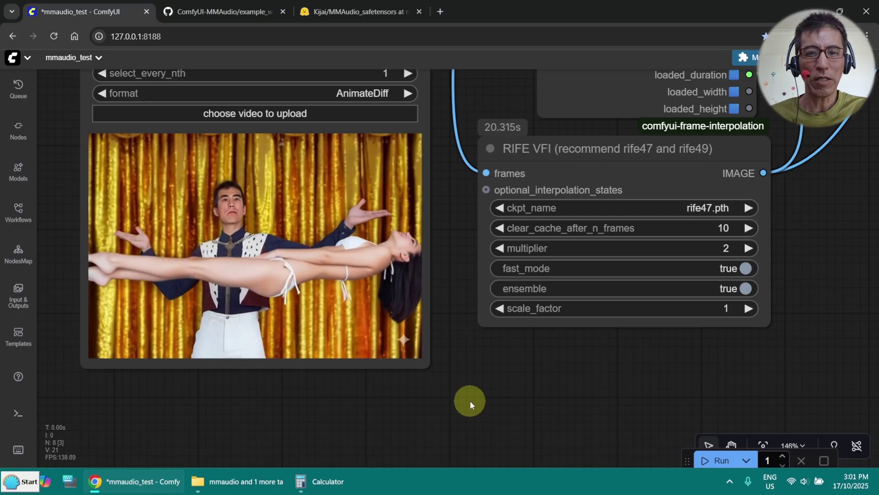
pyautogui.moveTo(470, 400); pyautogui.dragTo(450, 417)
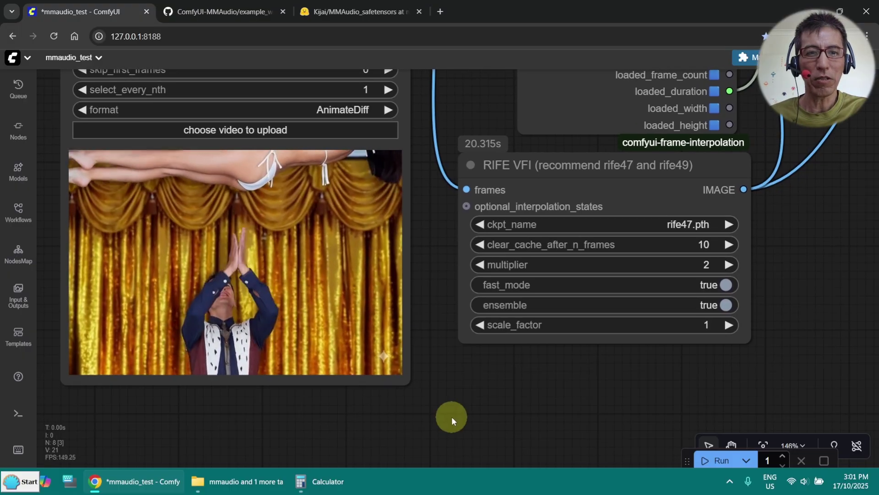
pyautogui.scroll(-3, 457, 414)
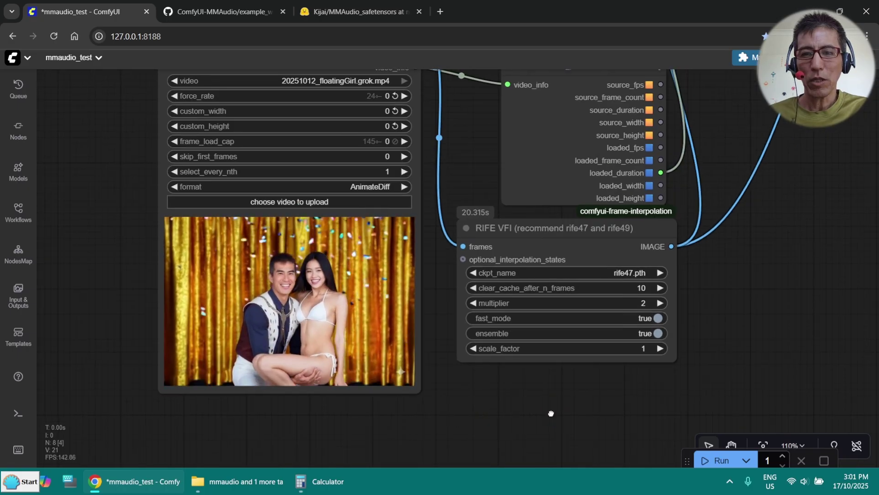
pyautogui.moveTo(779, 308); pyautogui.dragTo(600, 361)
pyautogui.scroll(-3, 604, 358)
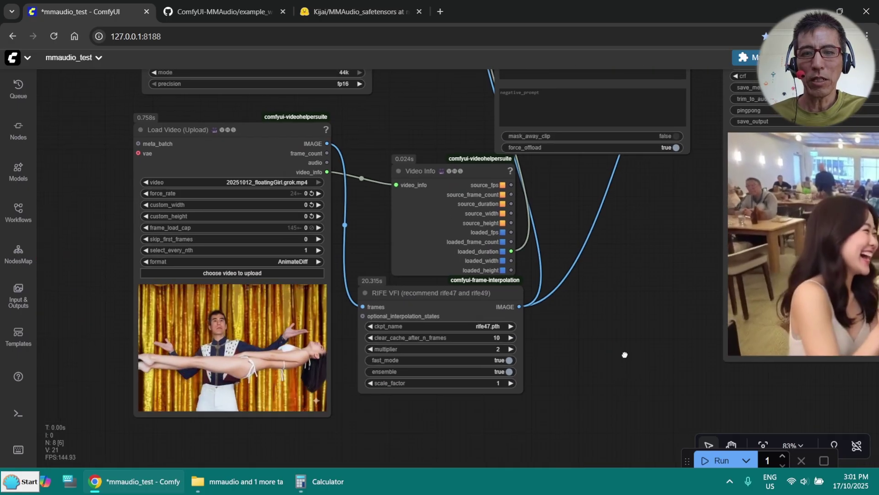
pyautogui.moveTo(603, 300); pyautogui.dragTo(589, 318)
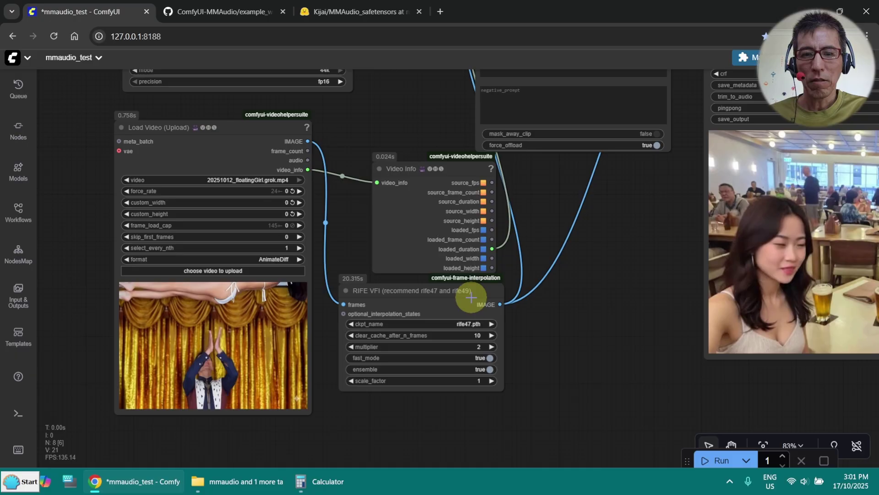
pyautogui.scroll(3, 322, 238)
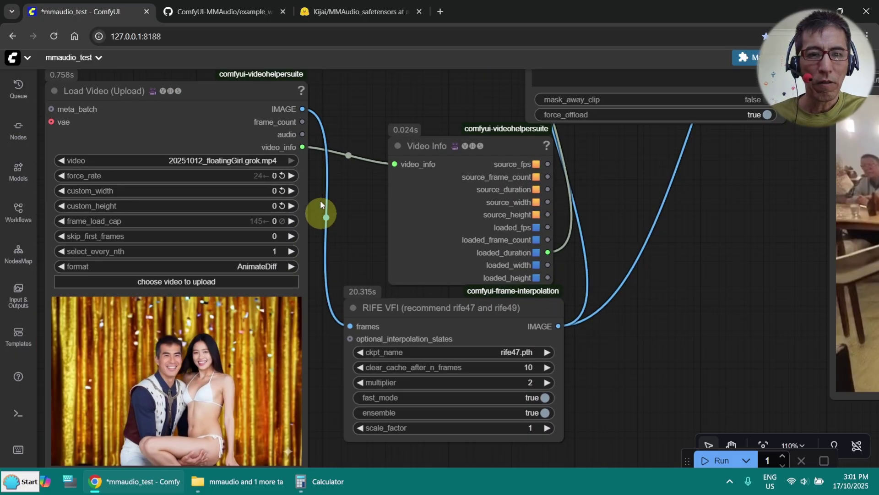
pyautogui.scroll(3, 315, 194)
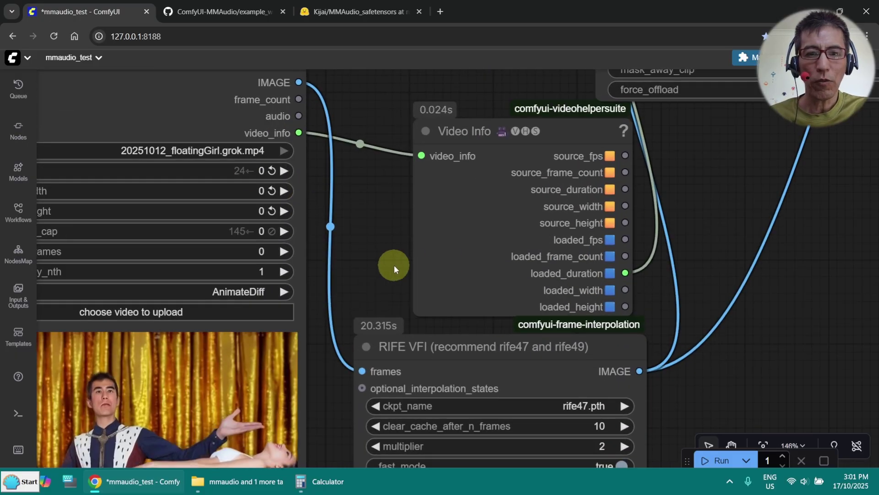
# Bypass the RIFE VFI interpolation node with Ctrl+B.
pyautogui.moveTo(521, 355); pyautogui.dragTo(513, 256)
pyautogui.click(513, 255)
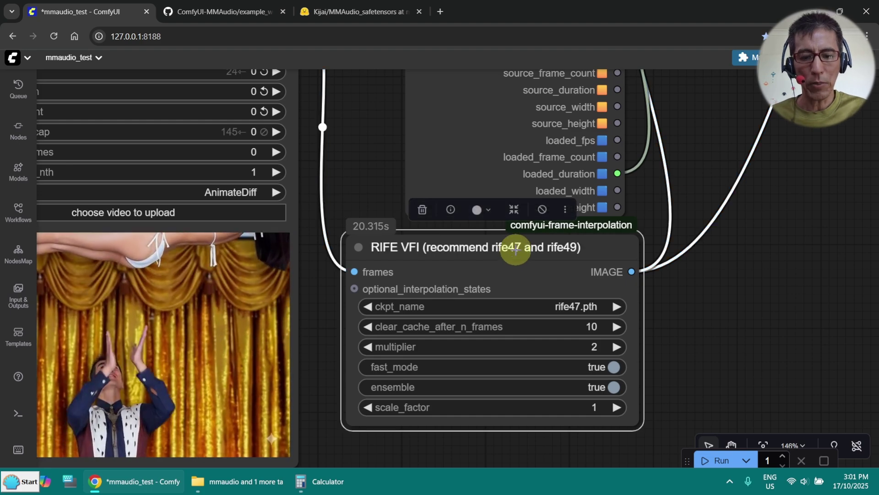
pyautogui.hotkey('ctrl', 'b')
# Link Video Info's loaded_fps to Video Combine's frame_rate input.
pyautogui.scroll(2, 515, 247)
pyautogui.scroll(-5, 458, 275)
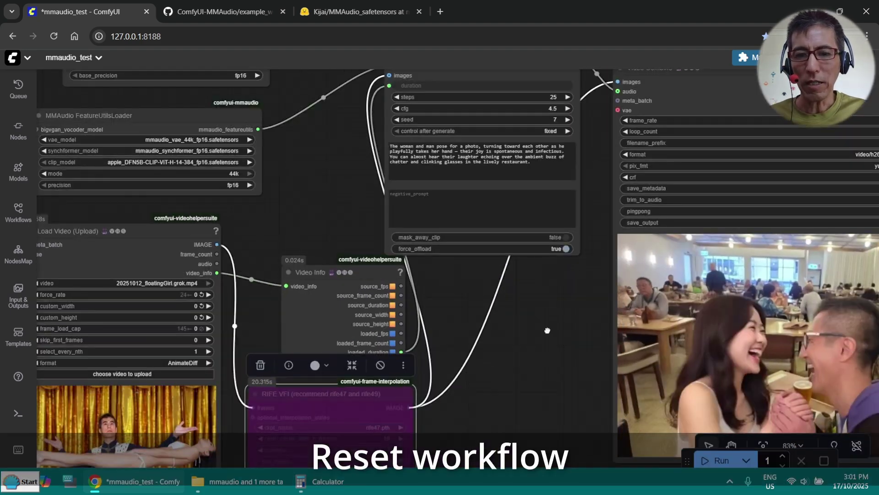
pyautogui.scroll(2, 421, 334)
pyautogui.moveTo(374, 348); pyautogui.dragTo(614, 215)
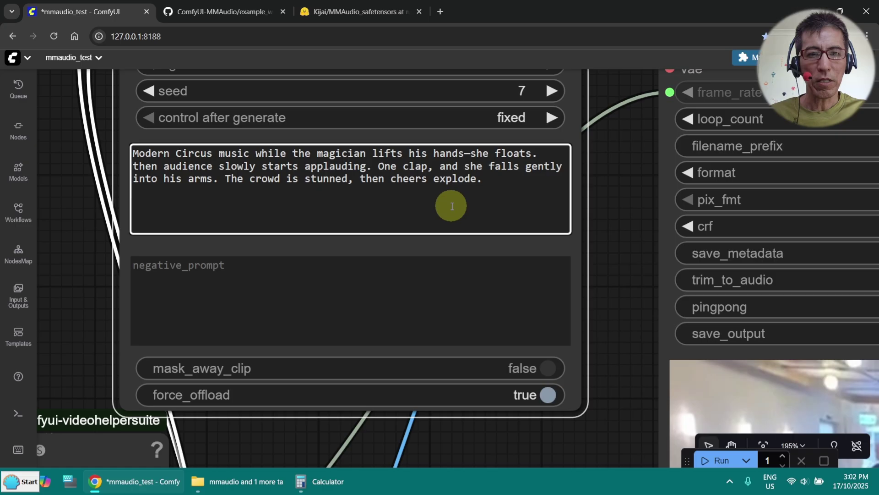
pyautogui.scroll(2, 451, 208)
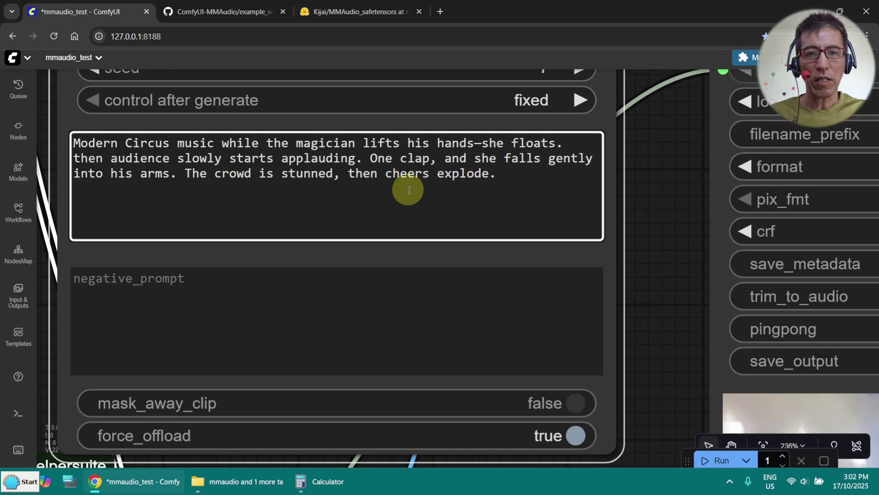
pyautogui.scroll(-15, 579, 245)
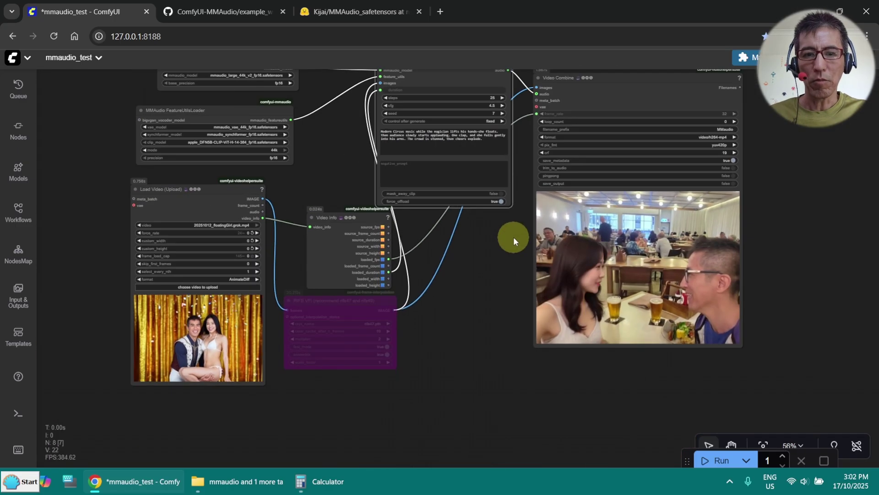
# Move the Video Combine node closer to the input nodes.
pyautogui.moveTo(495, 282); pyautogui.dragTo(480, 316)
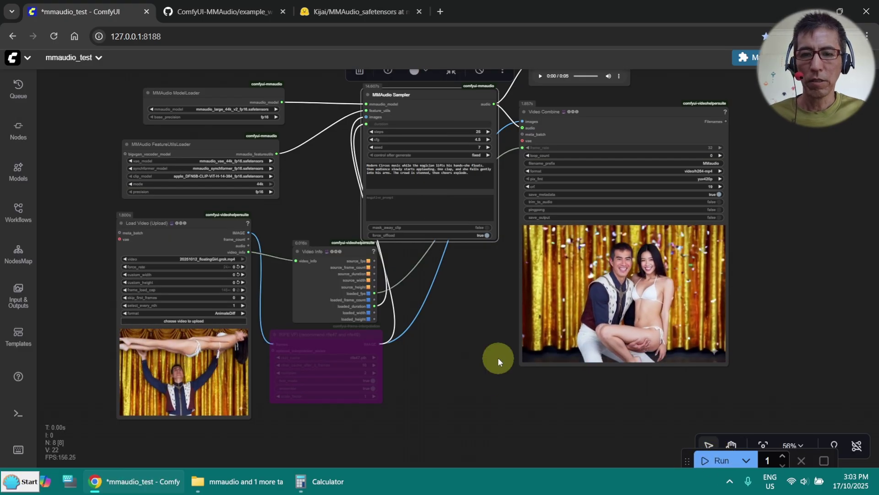
pyautogui.moveTo(612, 330); pyautogui.dragTo(512, 411)
pyautogui.scroll(3, 512, 411)
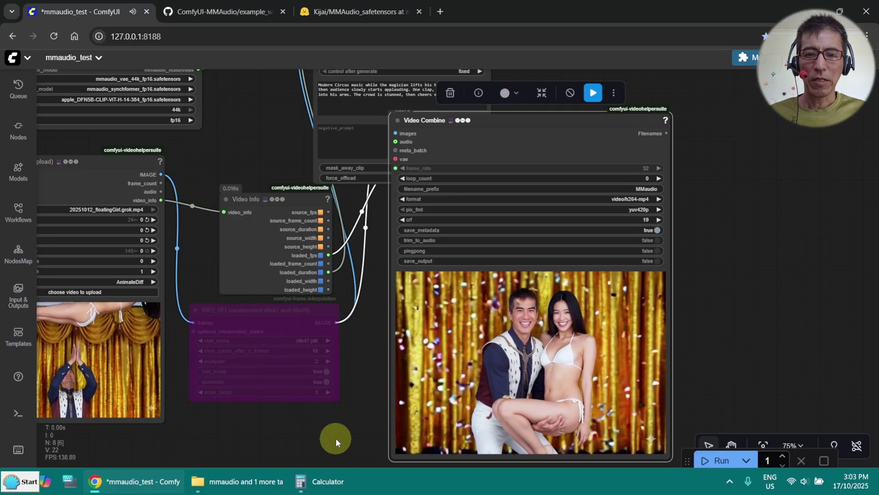
# Enlarge the Load Video node's preview to compare it with the generated video.
pyautogui.moveTo(159, 415); pyautogui.dragTo(281, 386)
pyautogui.moveTo(297, 436); pyautogui.dragTo(304, 445)
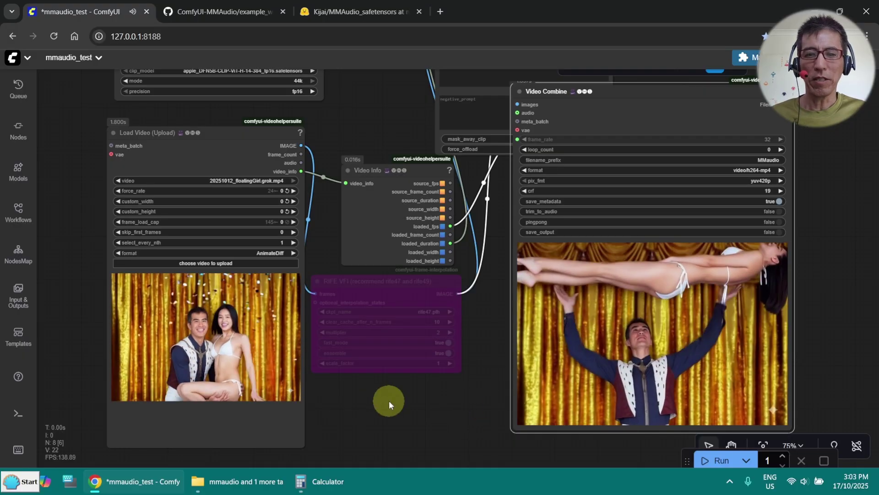
pyautogui.scroll(3, 389, 401)
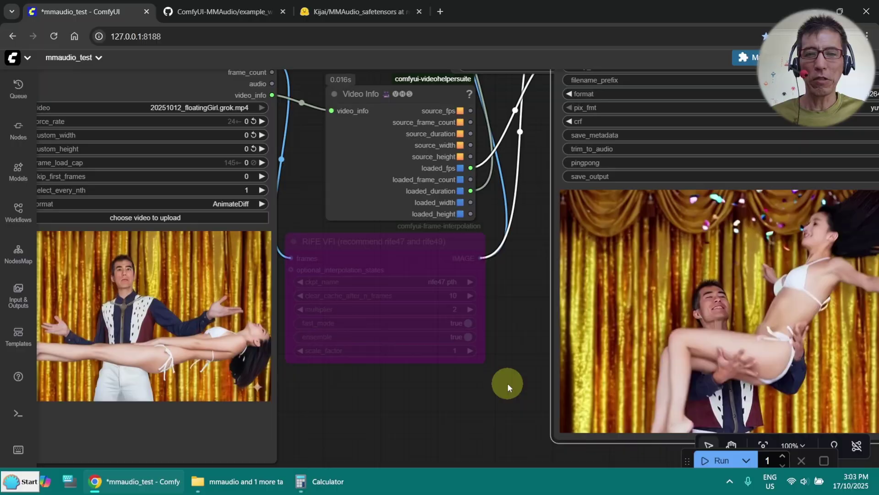
pyautogui.moveTo(508, 383); pyautogui.dragTo(281, 355)
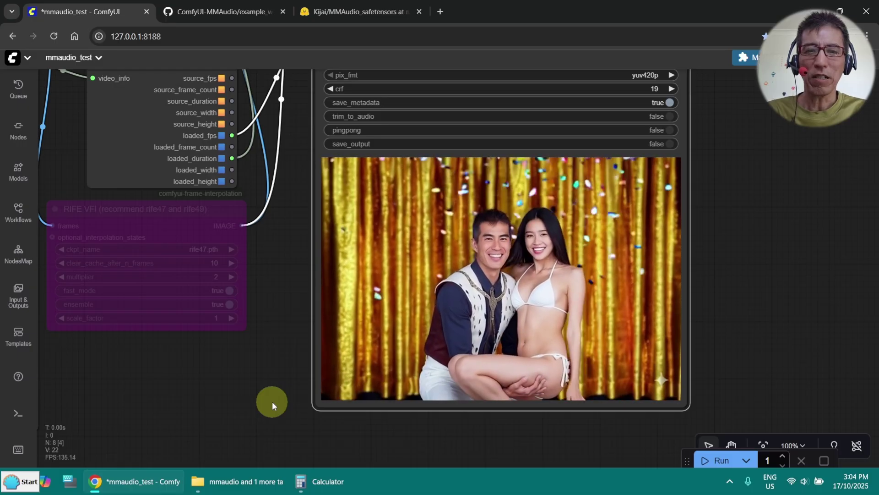